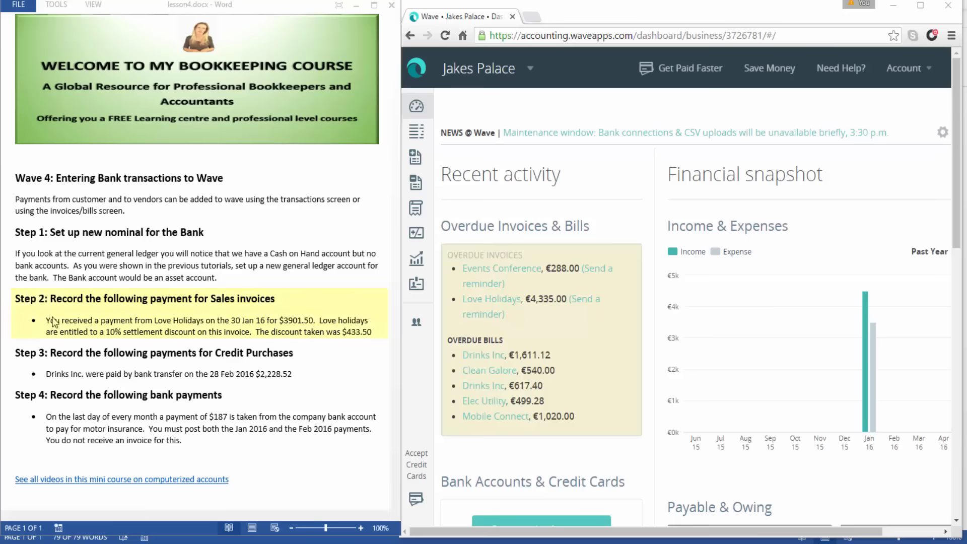
- Add a new income transaction and set its date to 2016-01-30
click(54, 322)
drag(46, 320, 376, 330)
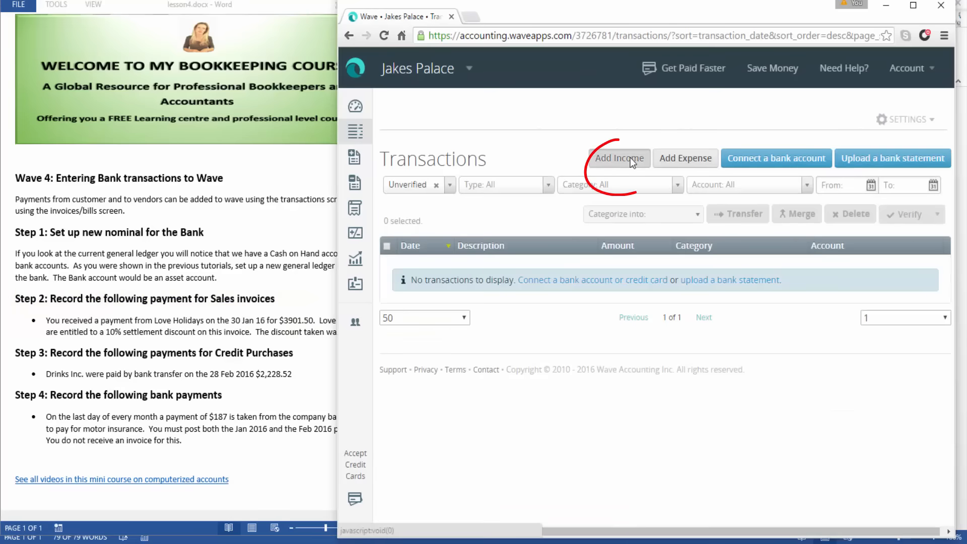
click(630, 157)
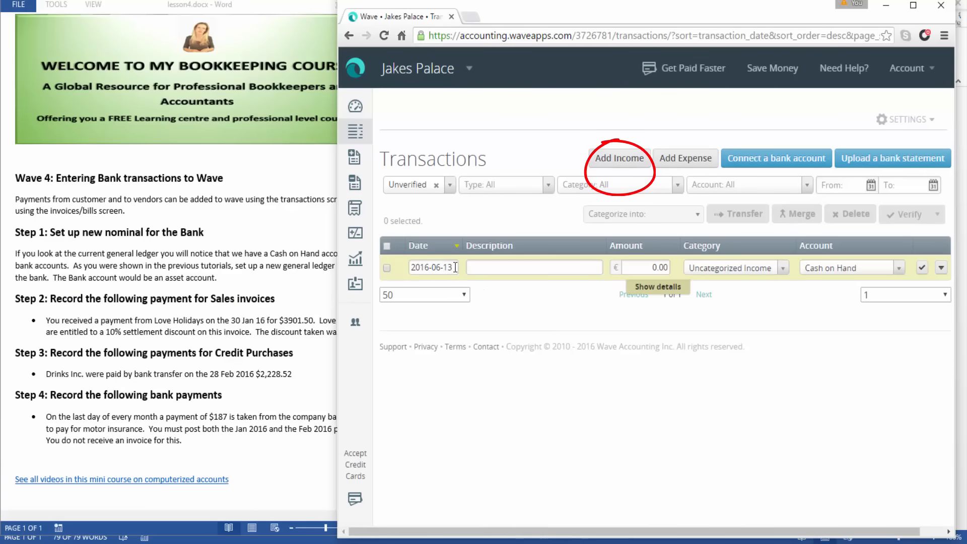
click(455, 268)
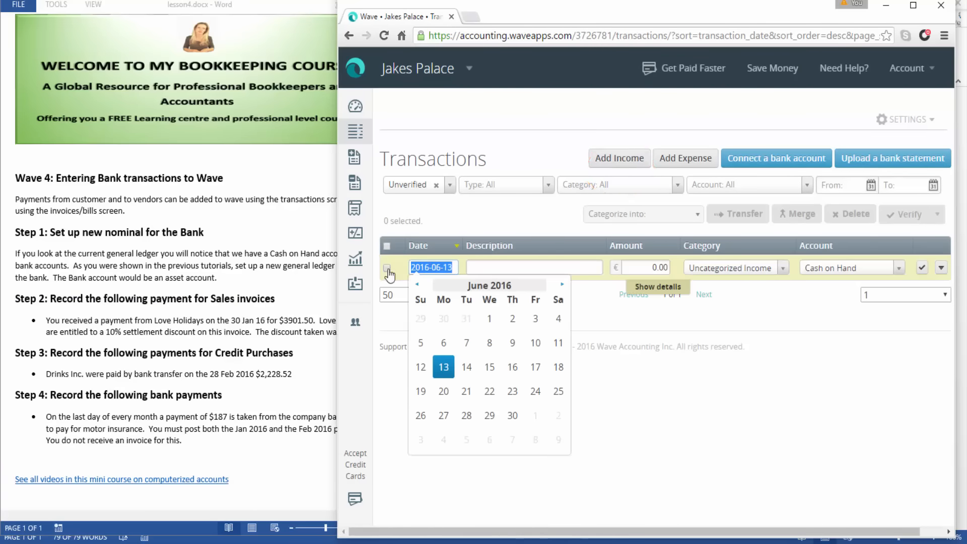
click(416, 285)
click(417, 285)
click(417, 284)
click(417, 285)
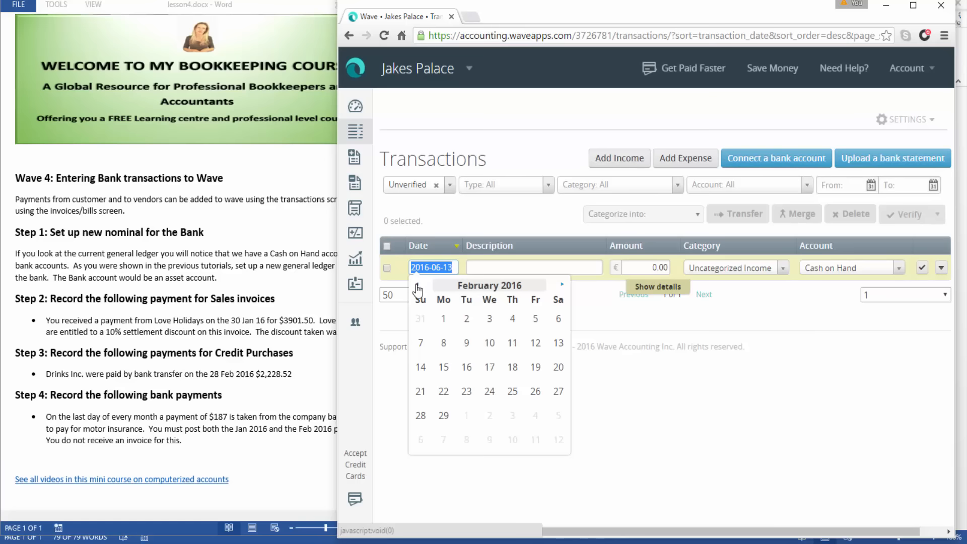
click(417, 284)
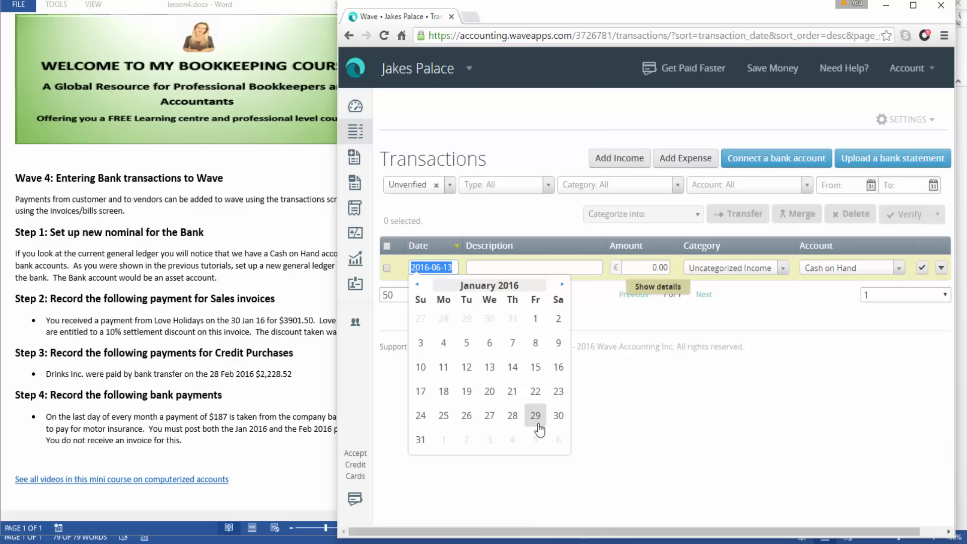
click(558, 416)
- Describe the income transaction as "payment from Love holidays", with amount 3901.50 and account Checking Account
click(540, 267)
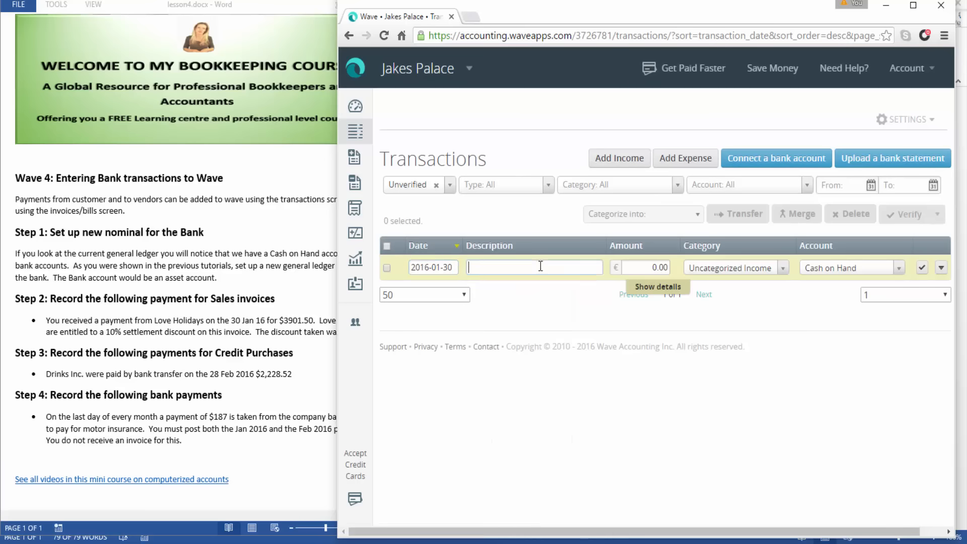
click(647, 267)
text(payment from Love holidays)
click(649, 267)
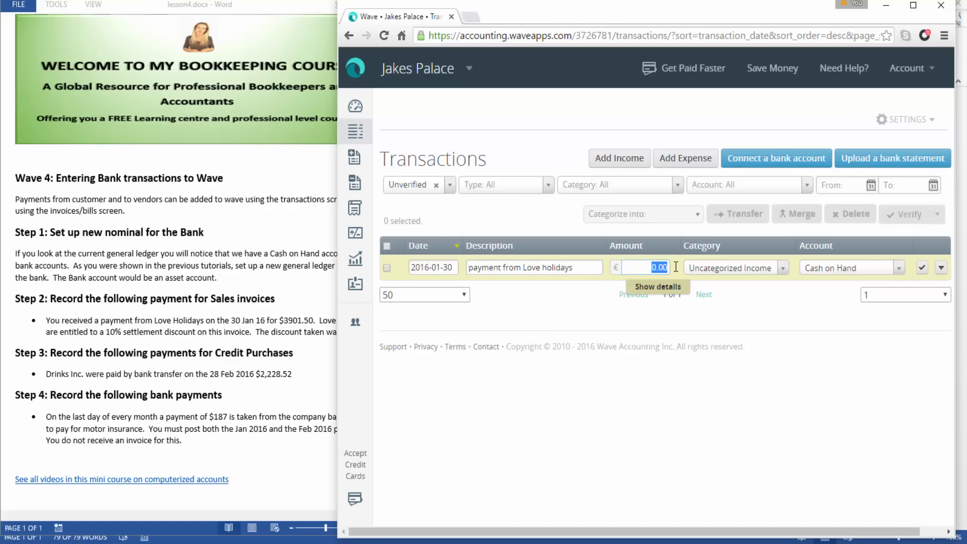
text(3901.50)
click(897, 269)
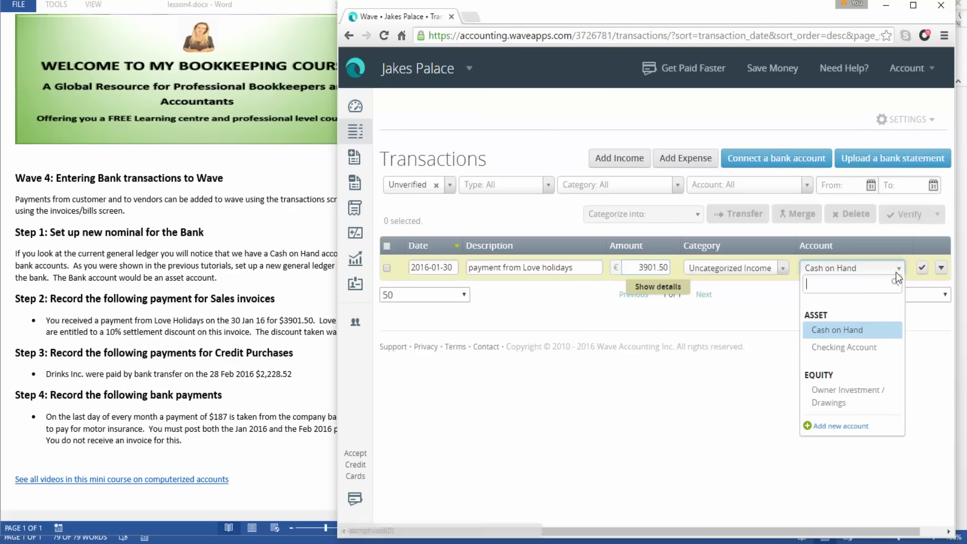
click(858, 348)
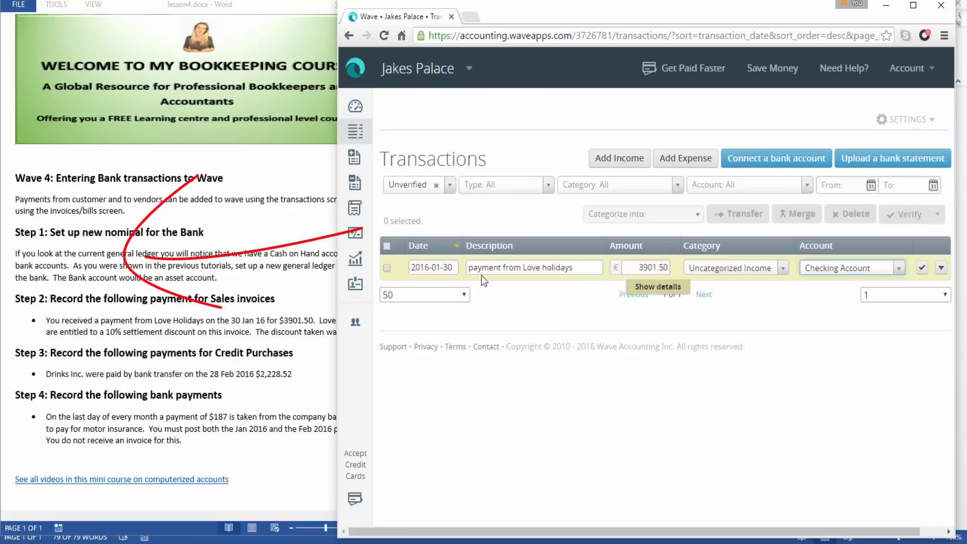
- Categorize the income transaction as an invoice payment and apply it to the Love Holidays invoice of Jan 29, 2016
click(783, 268)
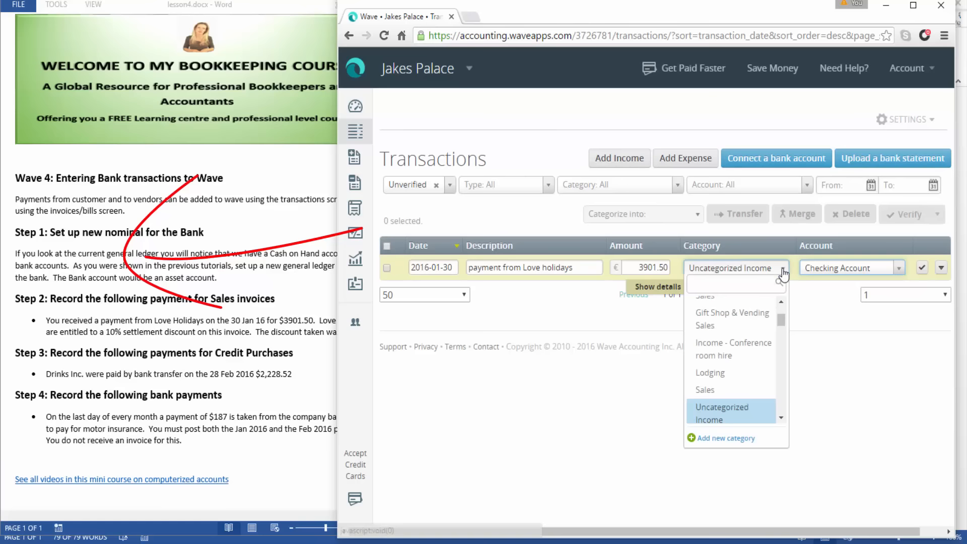
drag(782, 317, 781, 295)
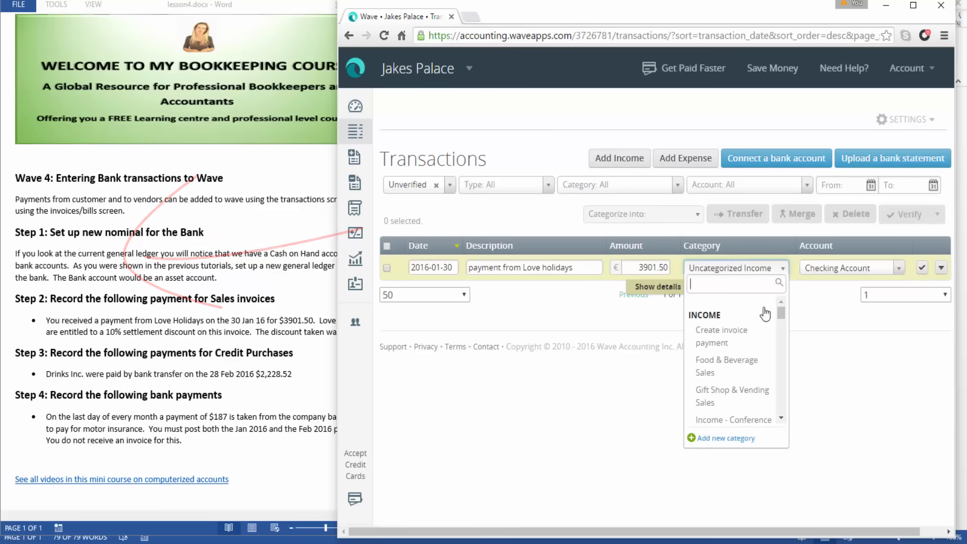
click(731, 342)
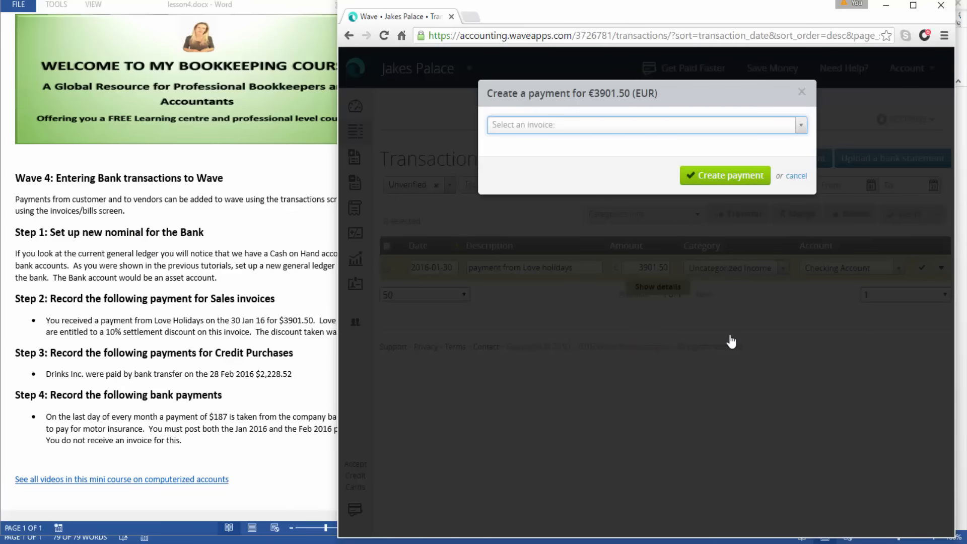
click(801, 126)
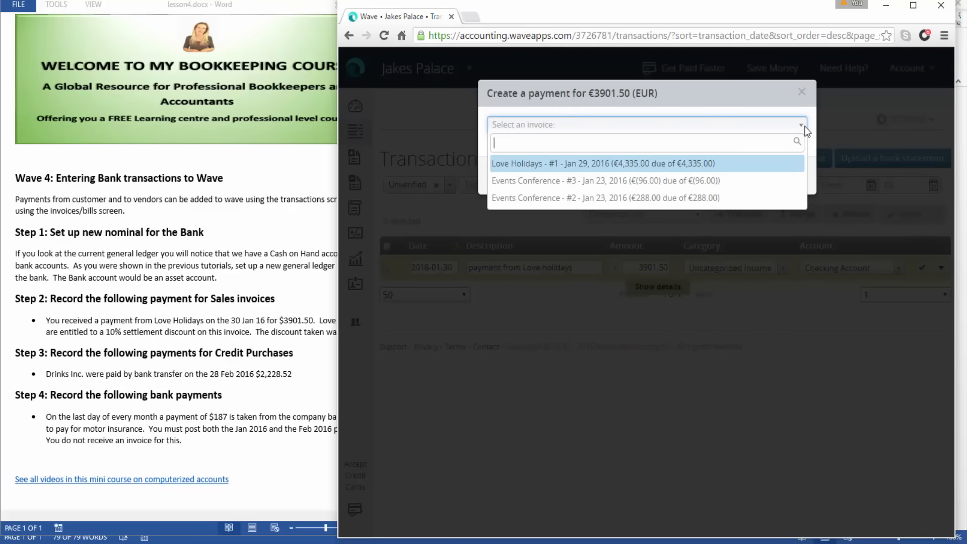
click(670, 166)
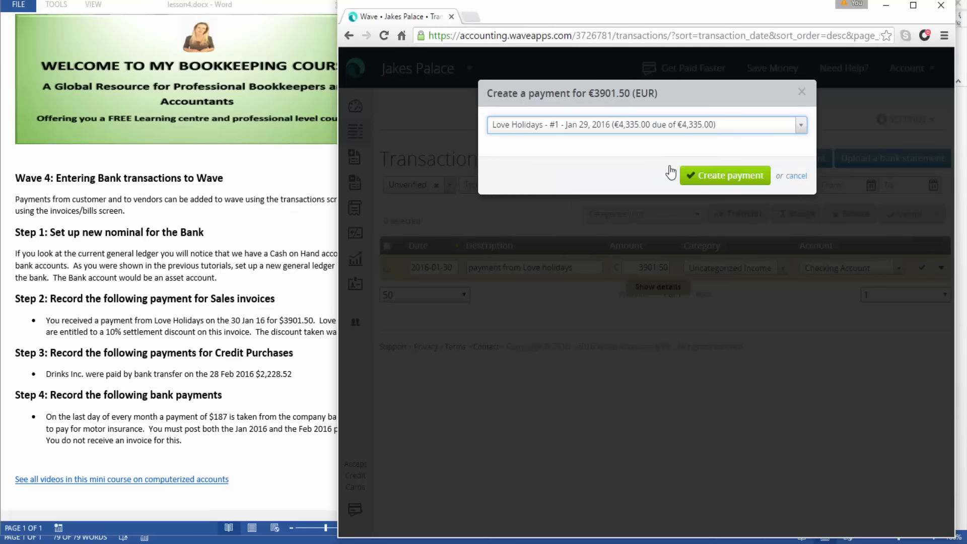
click(731, 181)
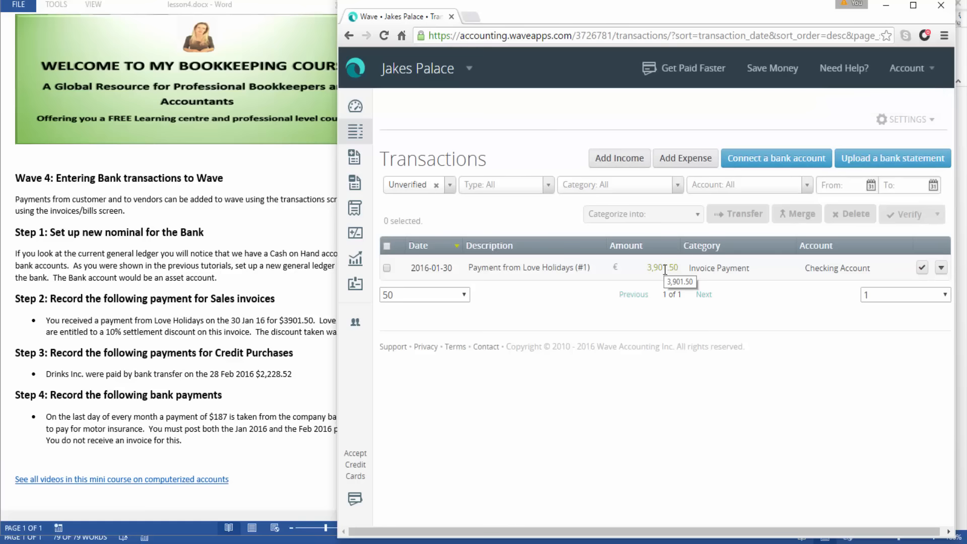
- Create a new invoice for the customer Love Holidays with "settlement discount" as its P.O./S.O. number
click(355, 160)
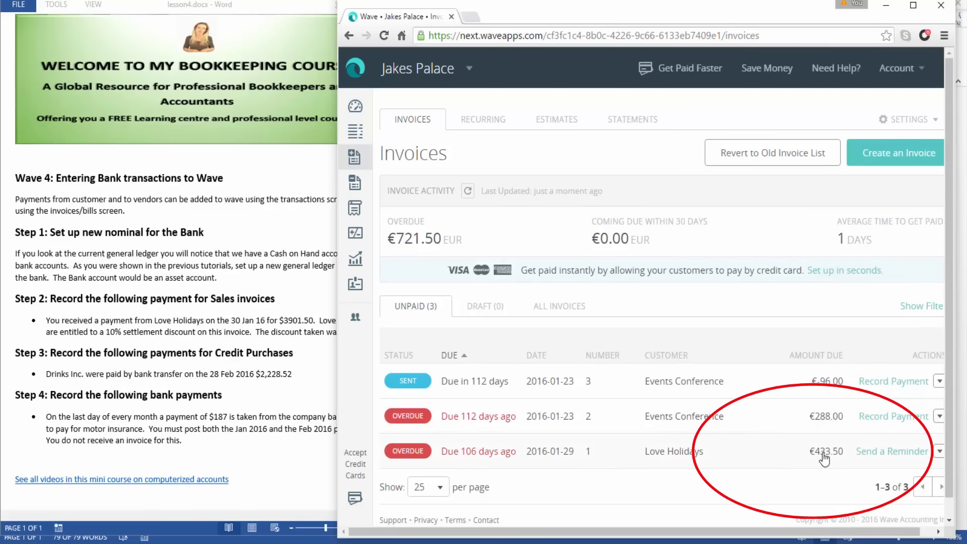
mouse_move(823, 460)
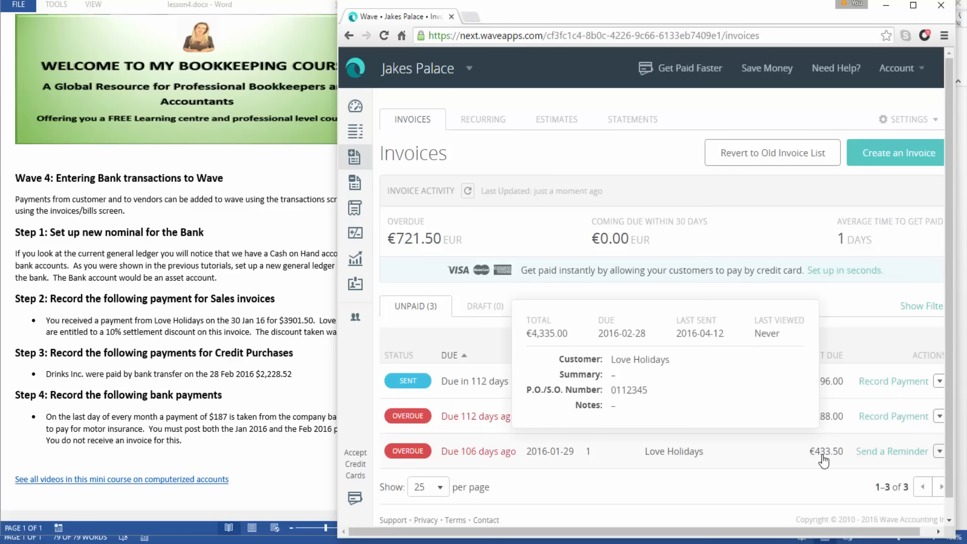
click(905, 159)
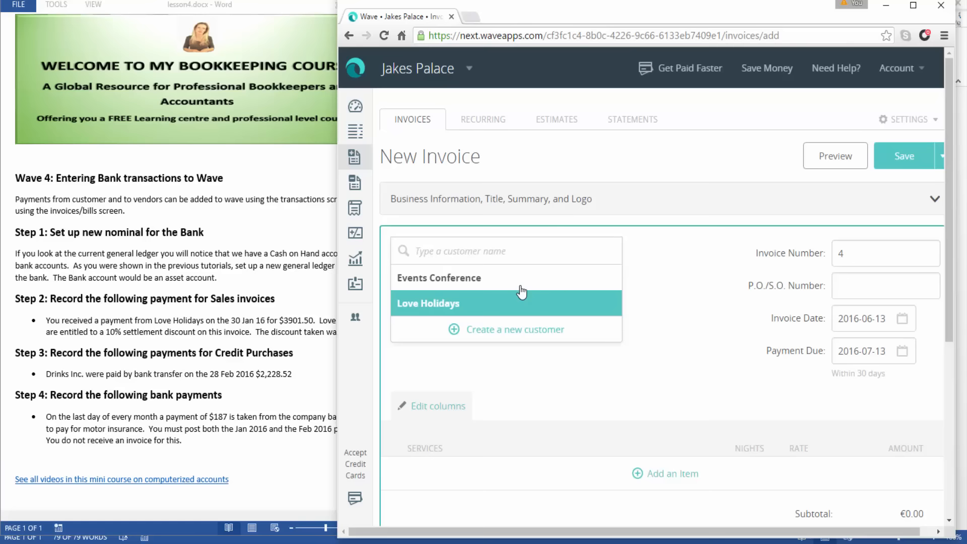
click(423, 304)
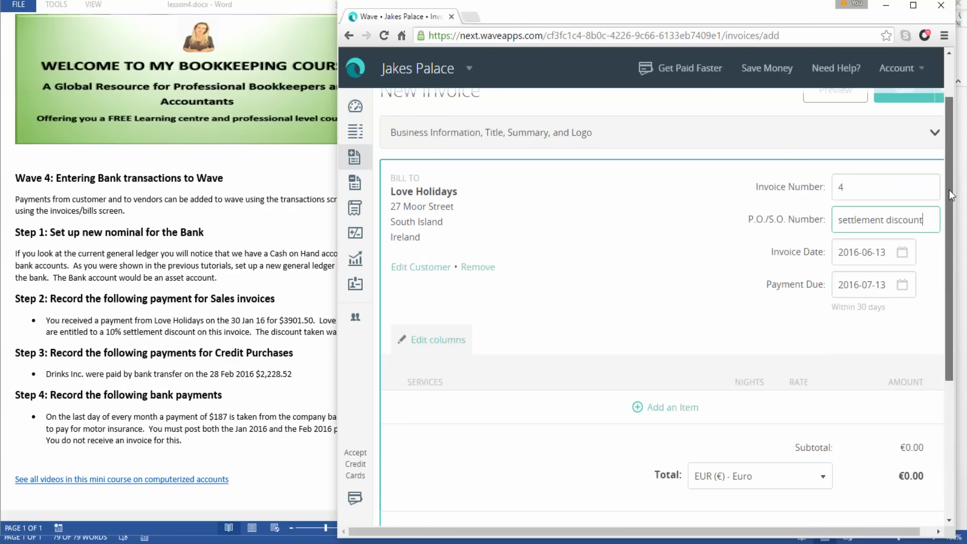
- Add a new line item to the invoice named "Settlement" with the description "Settlement discount"
drag(952, 192, 953, 267)
click(682, 353)
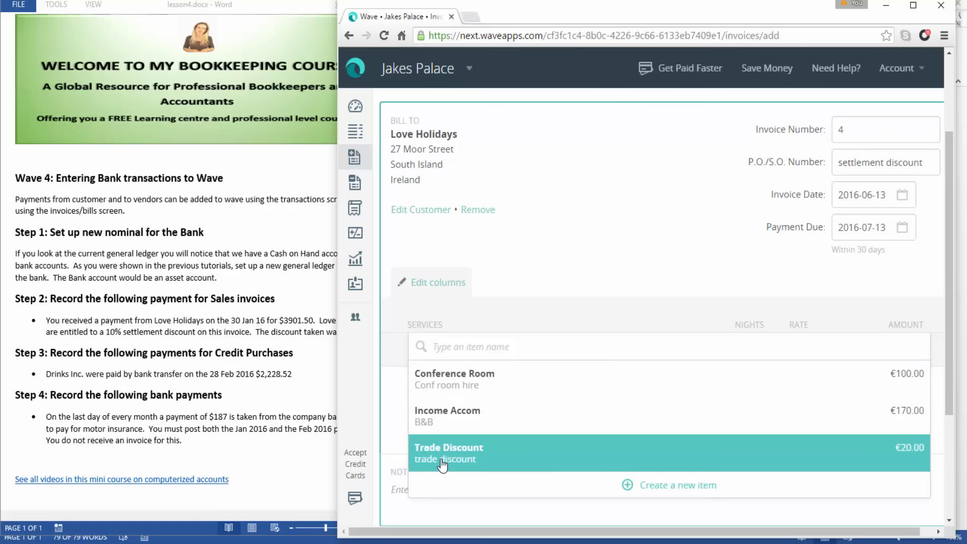
click(639, 484)
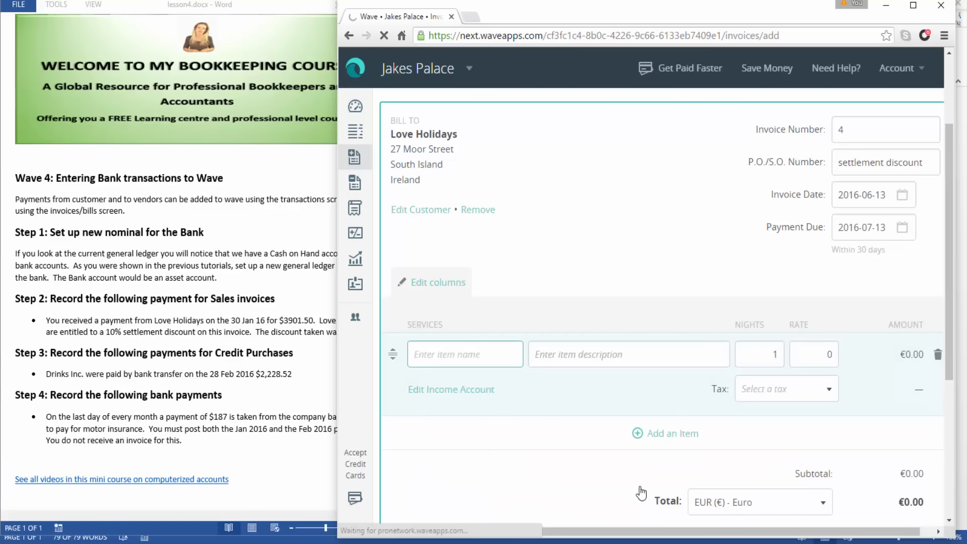
text(S)
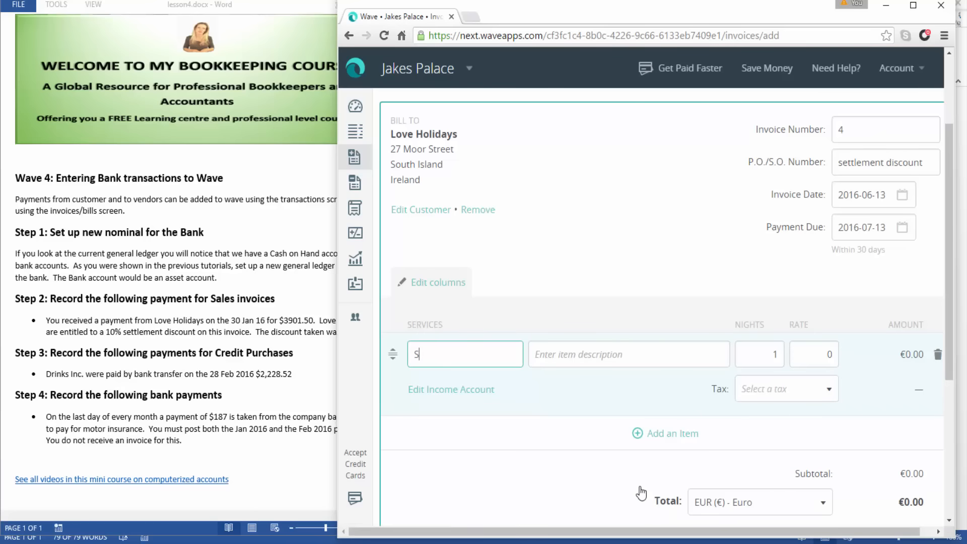
text(ettlement)
key(Return)
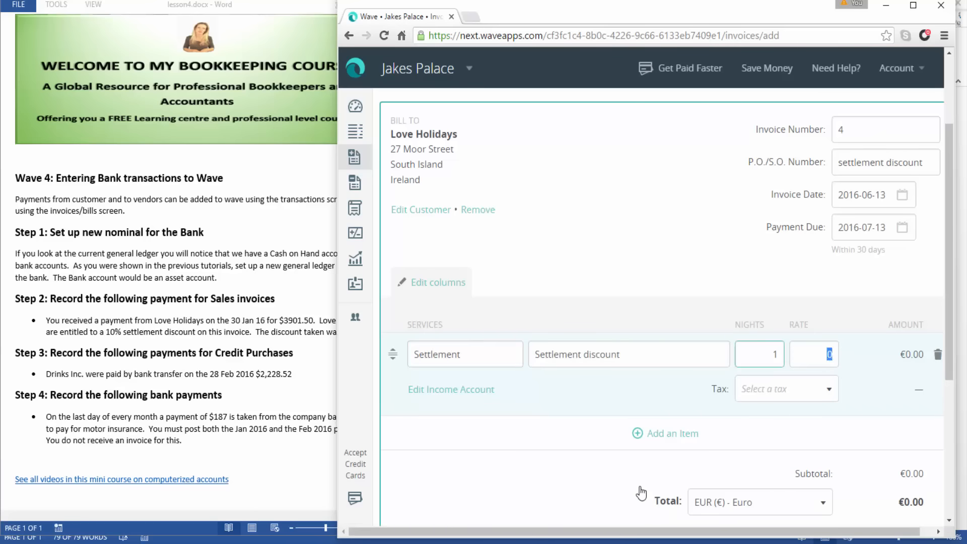
key(Tab)
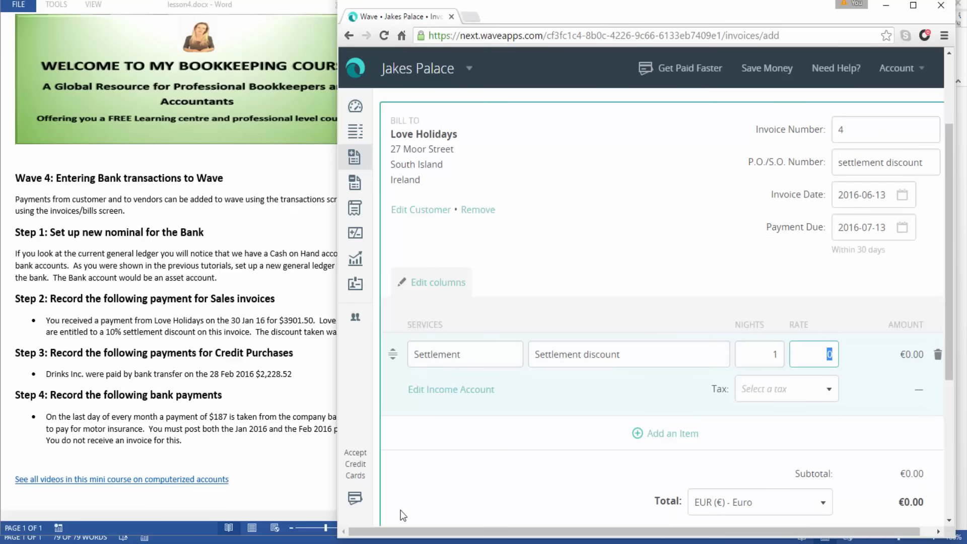
- Set the Settlement item's rate to -433.50 and save the invoice
click(305, 359)
drag(824, 354, 904, 339)
text(-433.50)
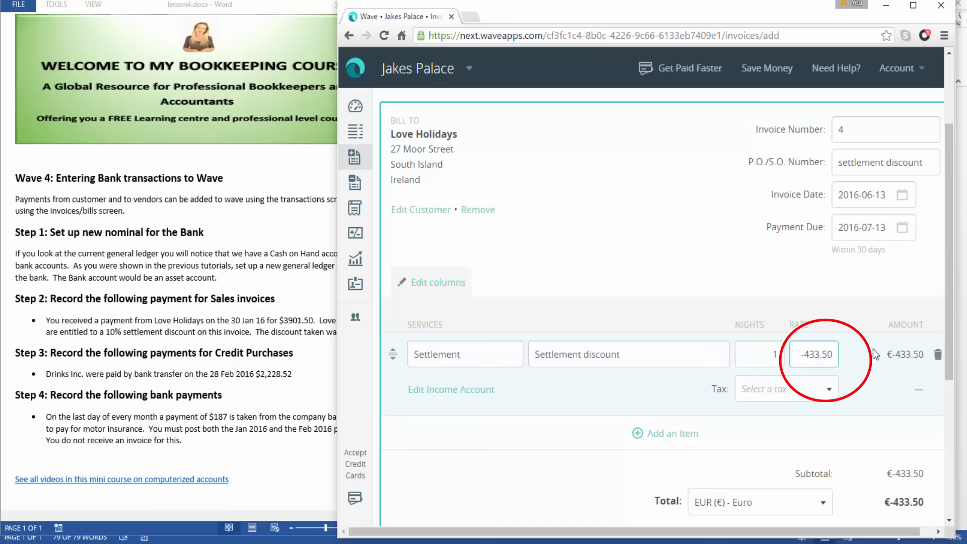
drag(947, 322, 941, 365)
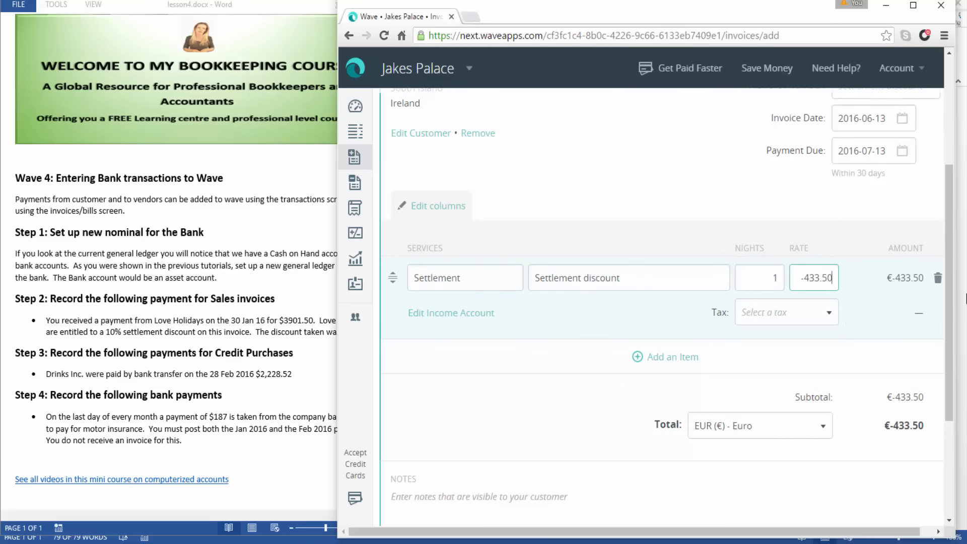
drag(947, 288, 954, 373)
click(909, 446)
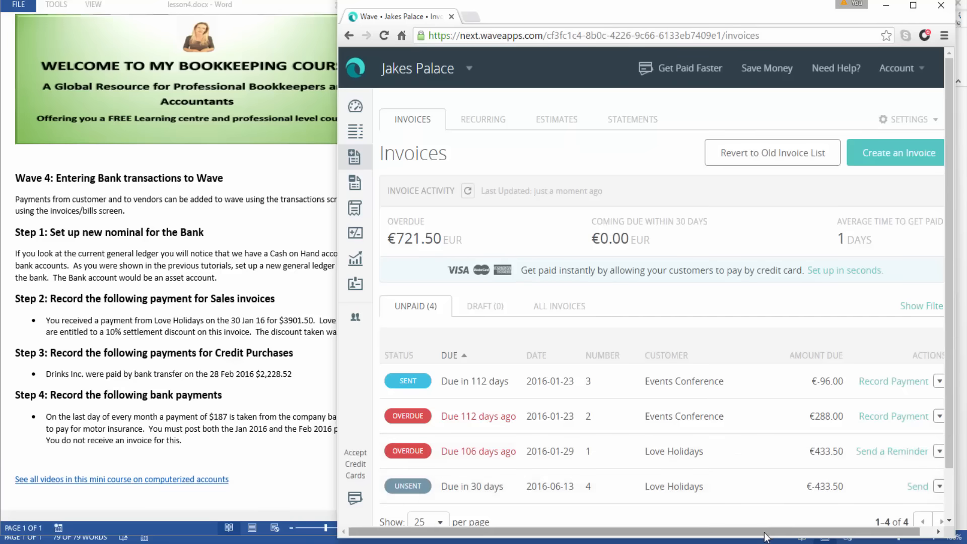
drag(779, 531, 814, 533)
scroll(912, 499, down, 2)
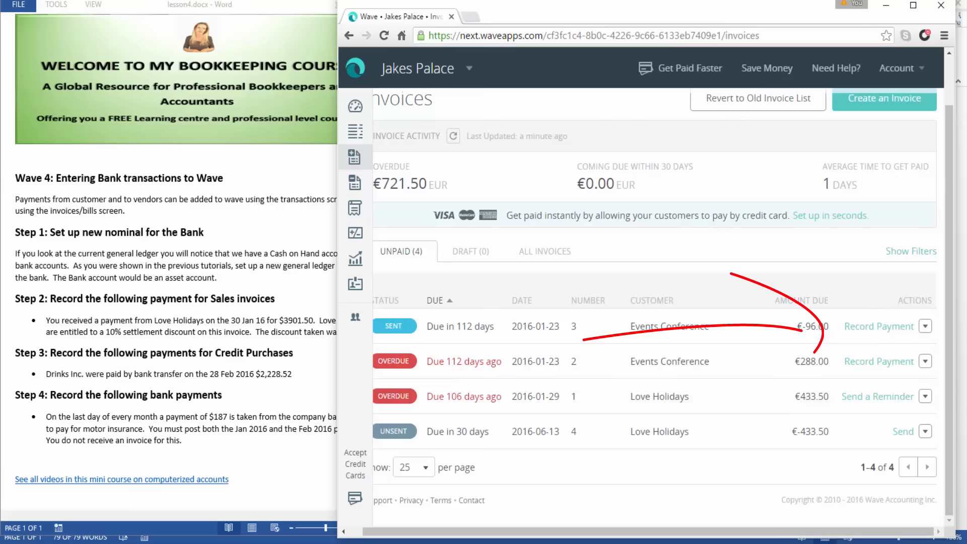
click(874, 334)
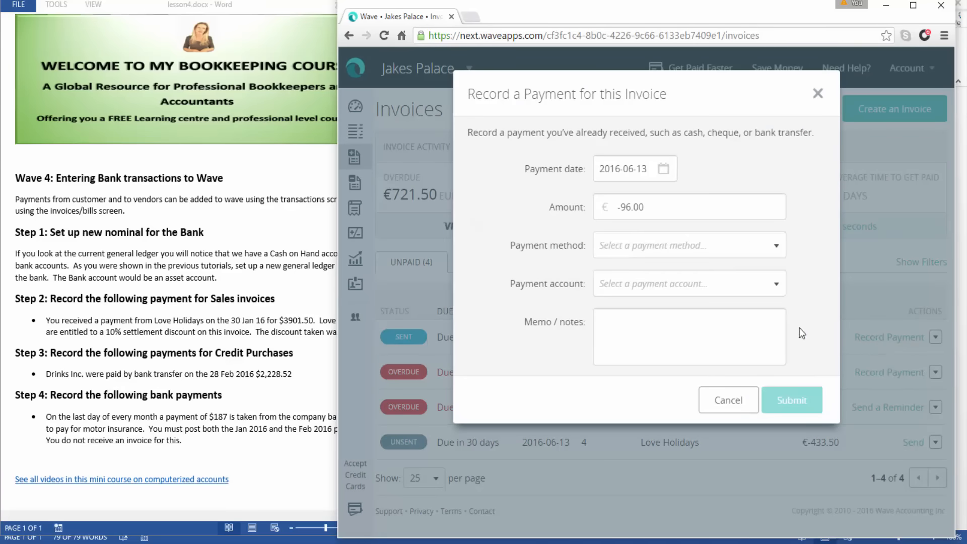
click(727, 400)
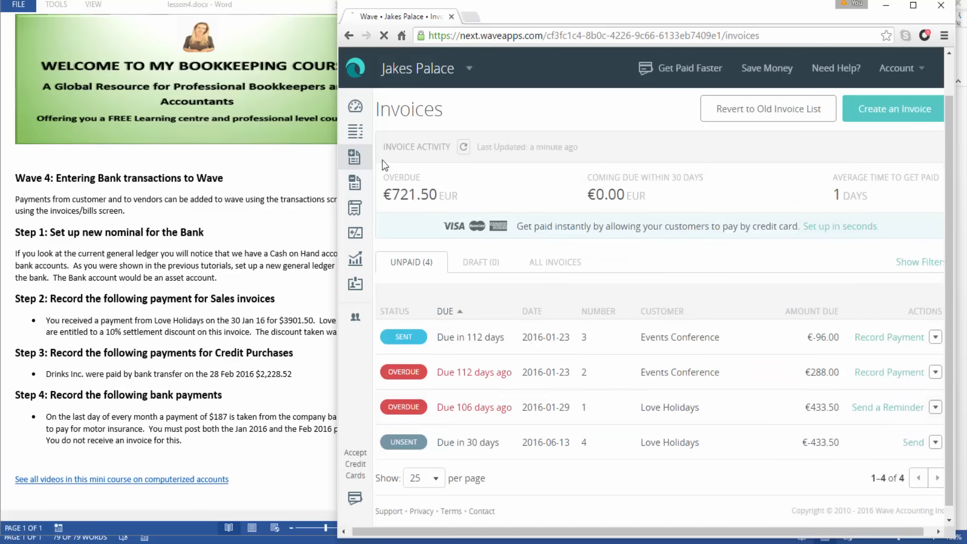
- Add a blank expense entry to the transactions list
click(355, 132)
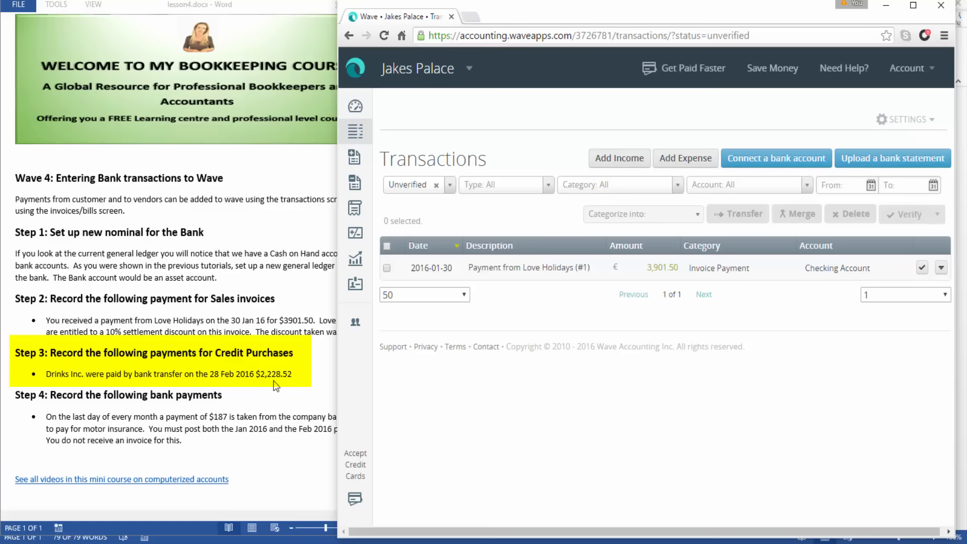
click(691, 165)
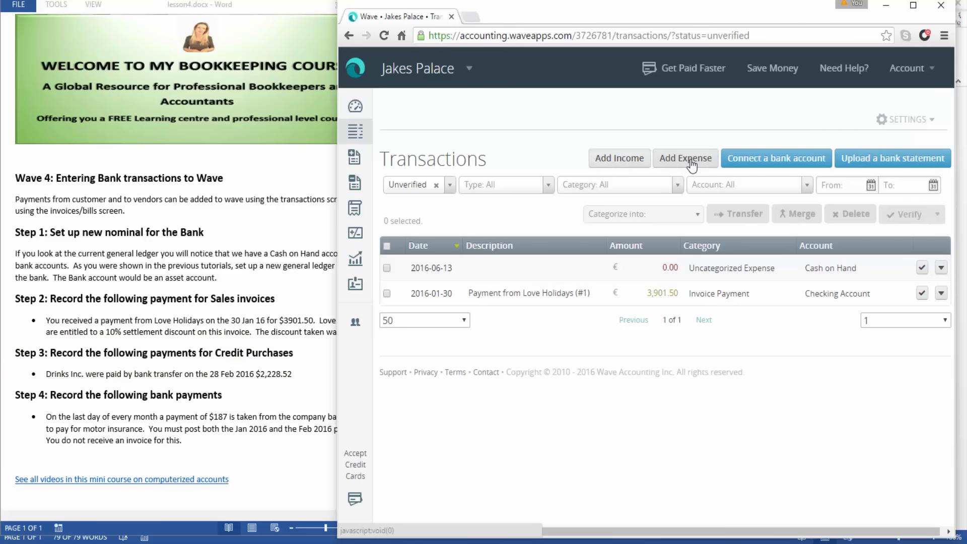
- Start a payment on Drinks Inc bill jan00247 from the Checking Account, using Bank Transfer as the payment method
click(354, 190)
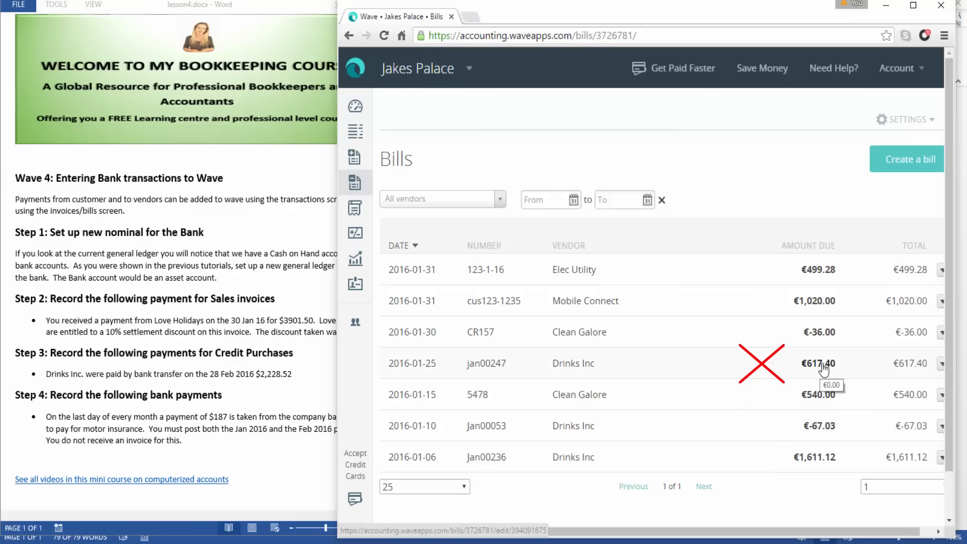
click(941, 364)
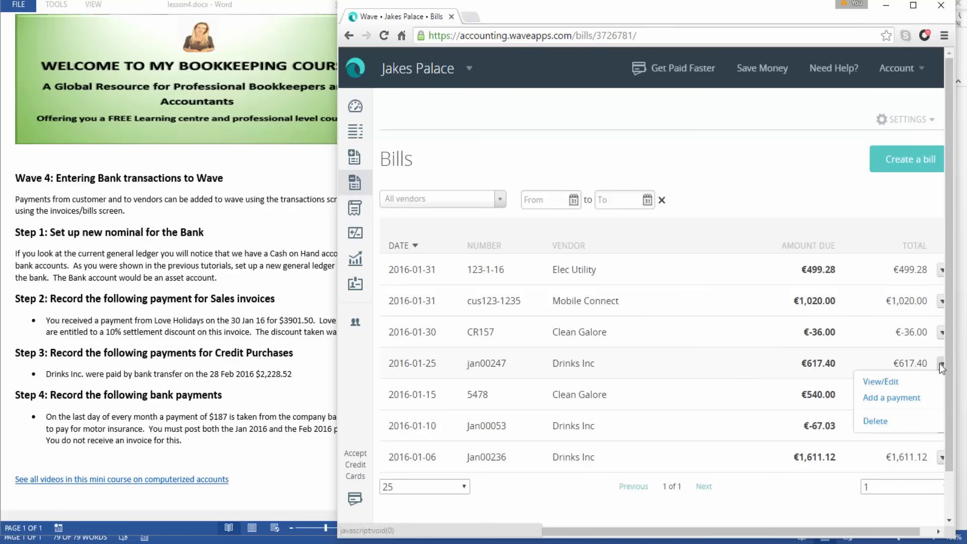
click(906, 395)
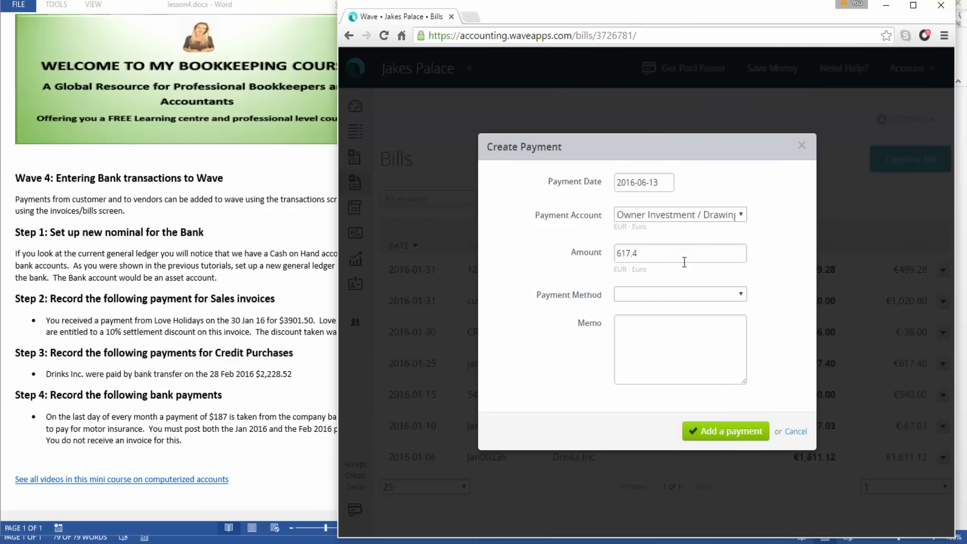
click(742, 218)
click(655, 242)
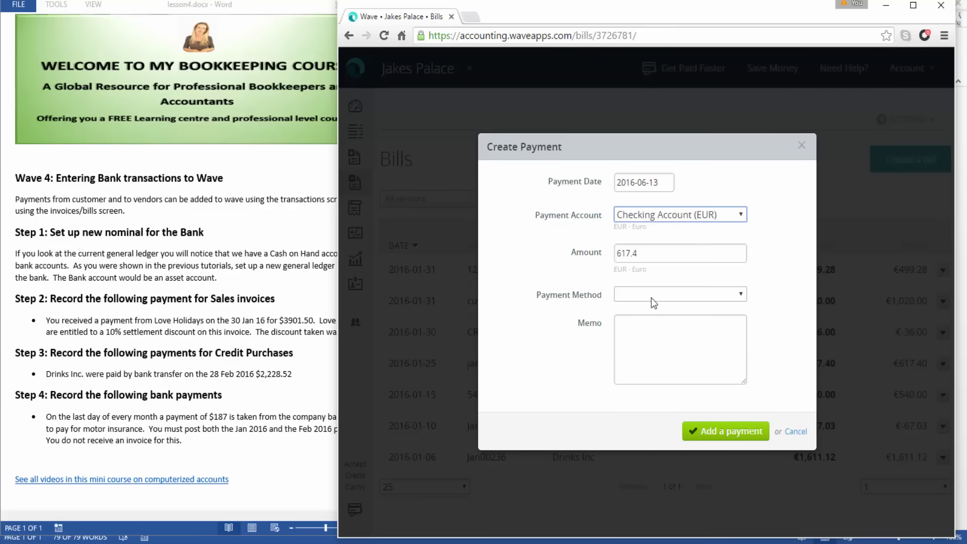
click(643, 292)
click(642, 321)
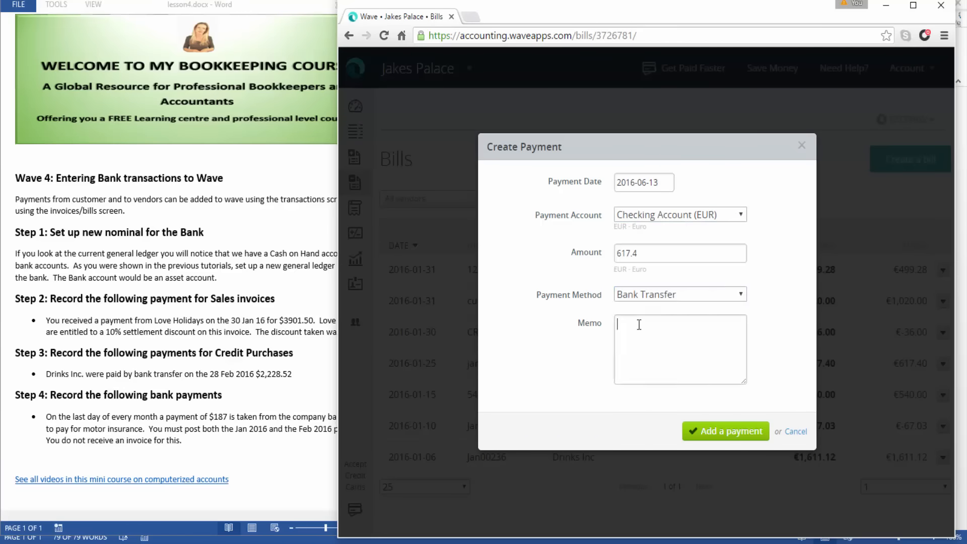
- Enter "total payment 2228.52" as the payment memo, copy that text, and add the payment to the bill
click(629, 325)
text(total paym)
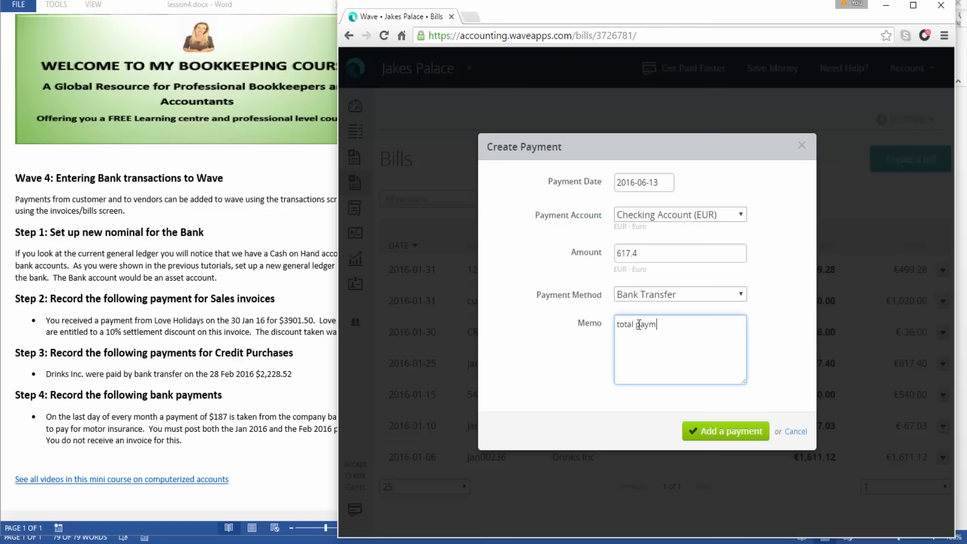
text(ent 2228.52)
drag(711, 322, 518, 328)
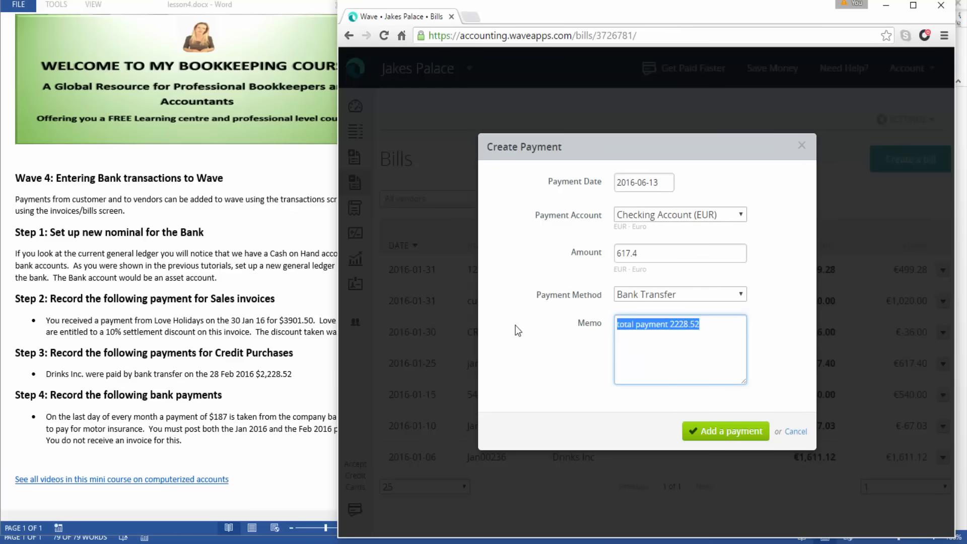
click(715, 432)
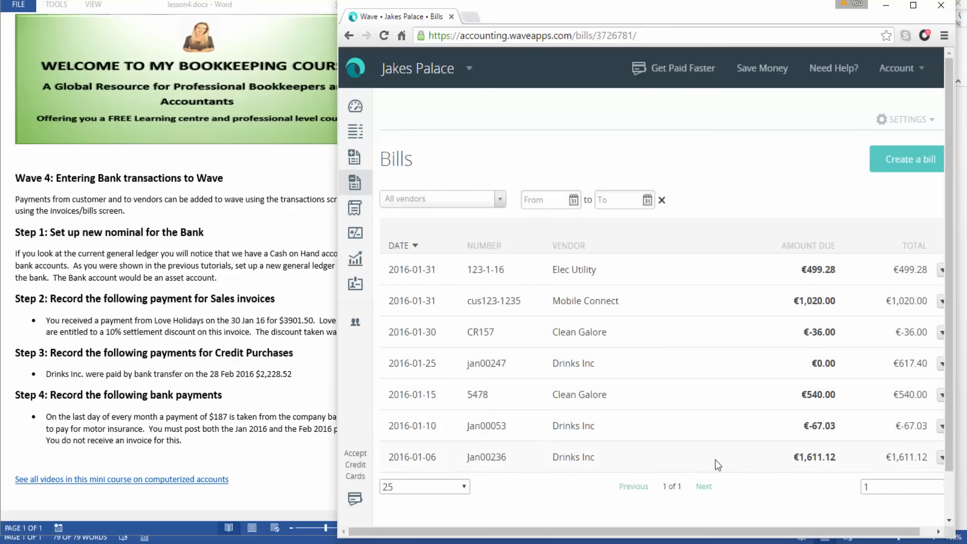
- Start a payment on Drinks Inc bill Jan00236 from the Checking Account, dated 2016-02-28
click(941, 456)
click(890, 494)
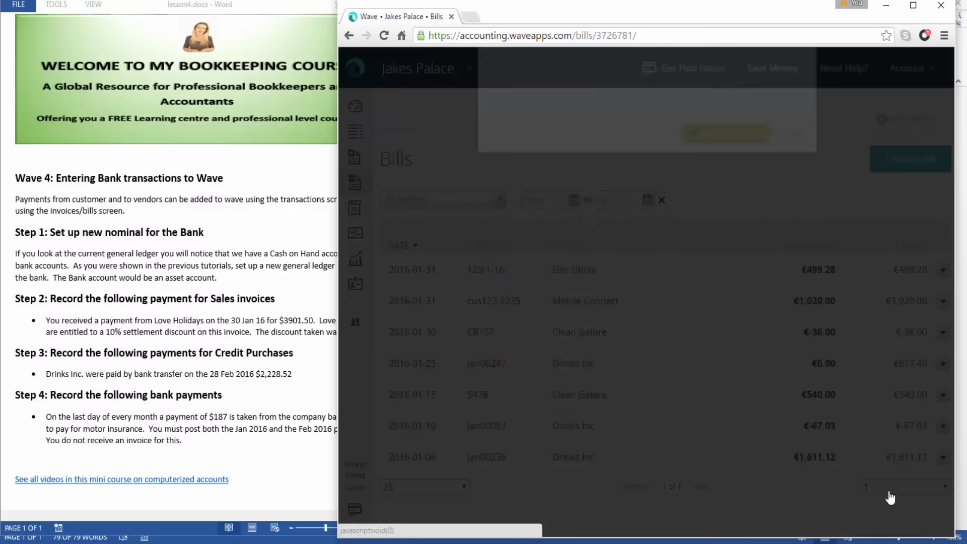
click(741, 215)
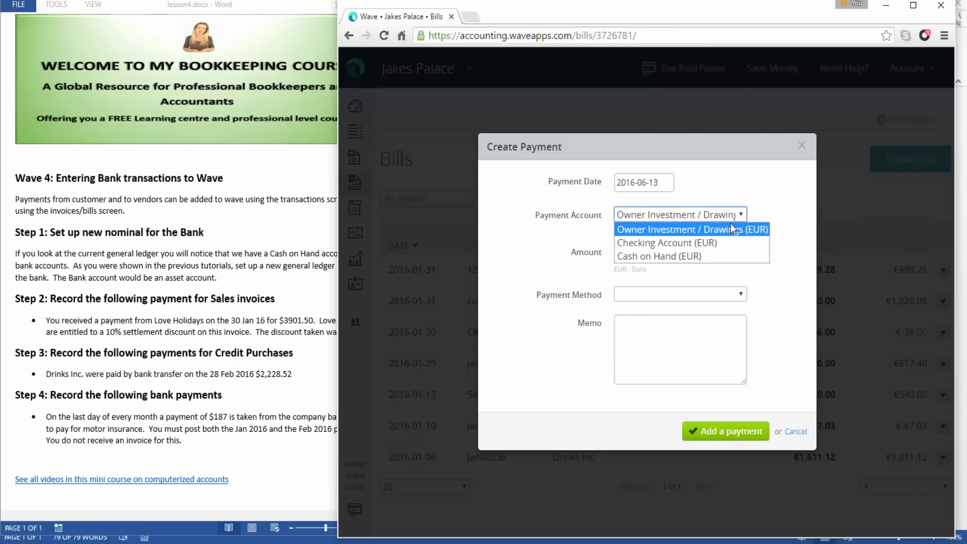
drag(661, 183, 569, 185)
text(28)
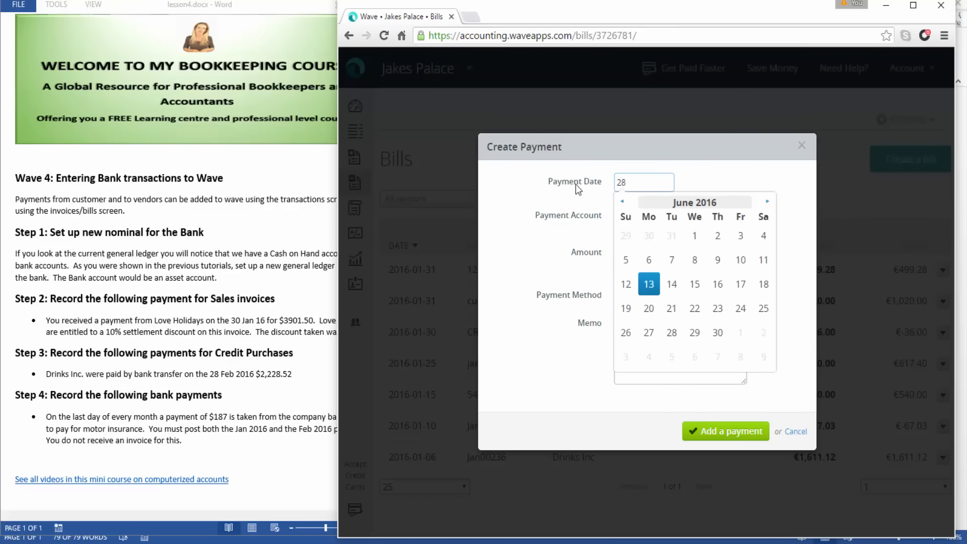
click(623, 202)
click(623, 202)
click(622, 202)
click(622, 202)
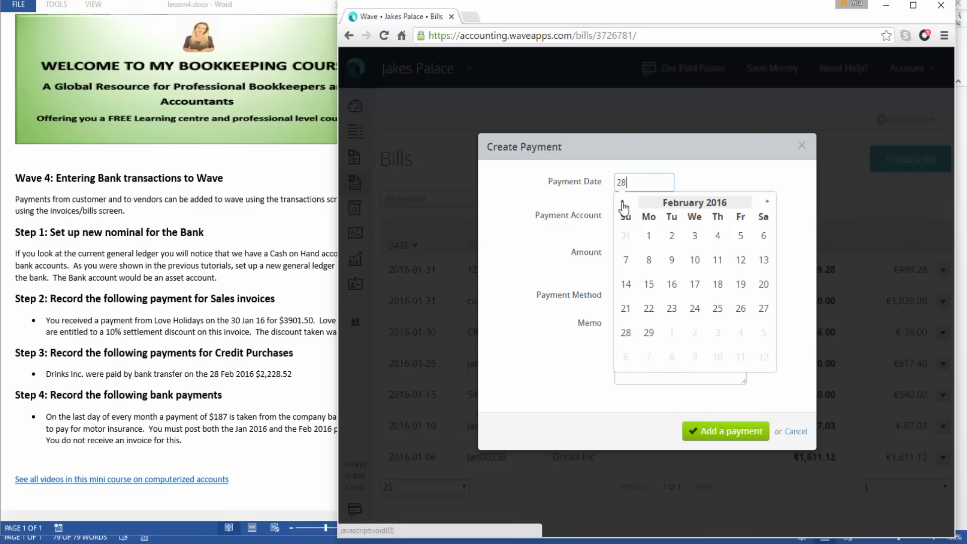
click(626, 332)
- Complete the Jan00236 payment as a Bank Transfer with the memo "total payment 2228.52" and add it
click(632, 328)
text(total payment 2228.52)
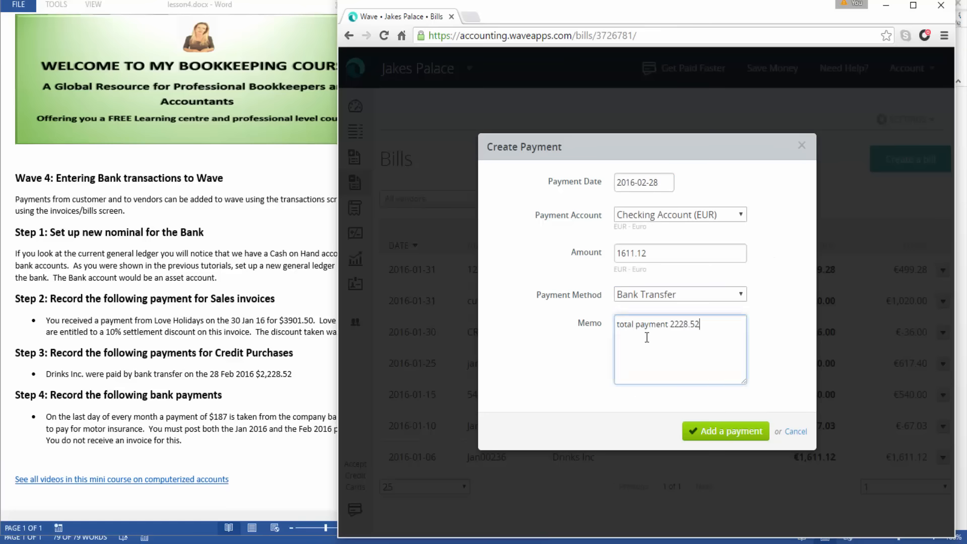
click(709, 432)
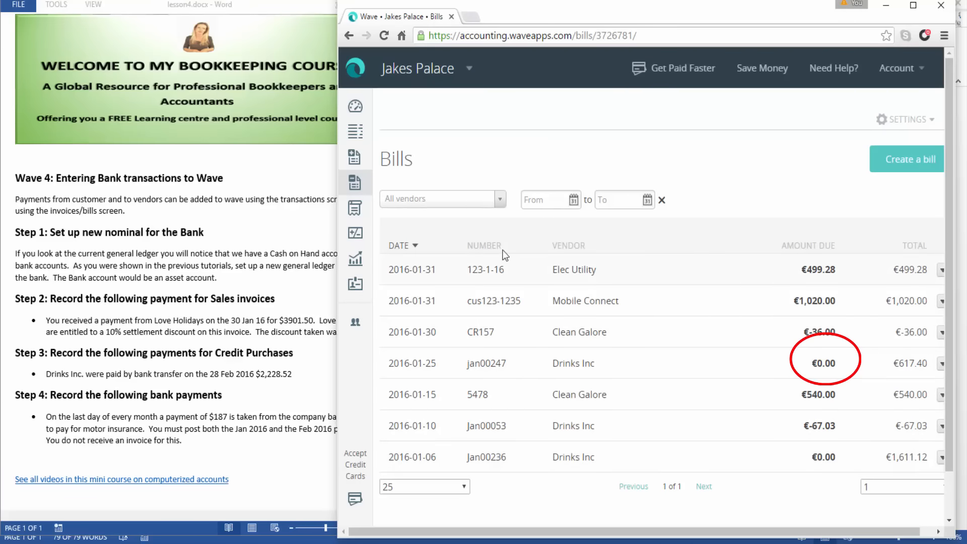
- Check the motor insurance task in the lesson document and add a new expense transaction dated 2016-01-31
click(354, 135)
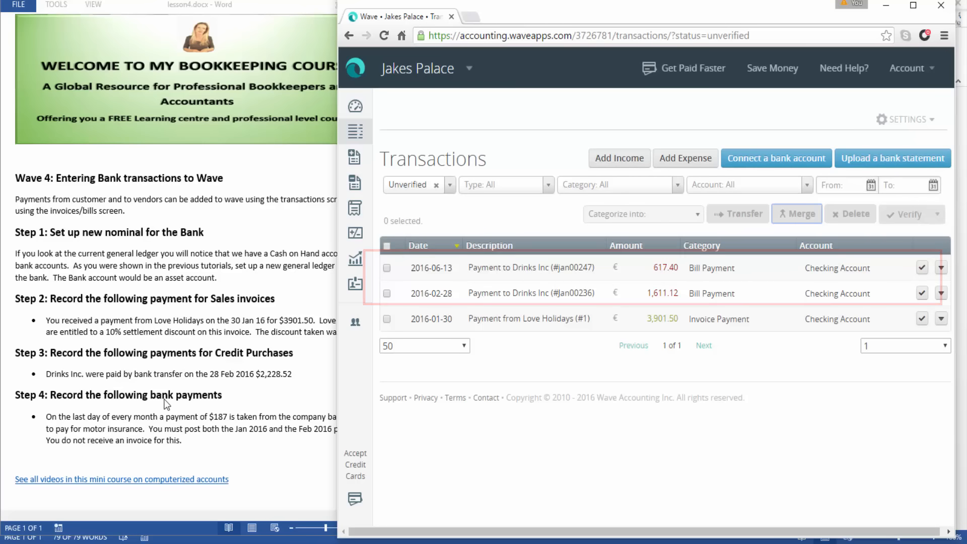
click(127, 431)
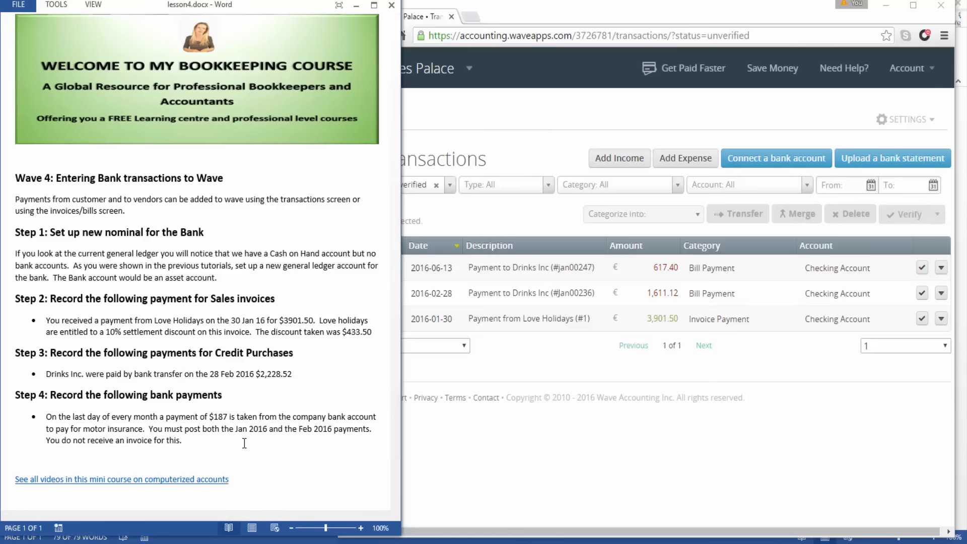
click(507, 209)
click(685, 160)
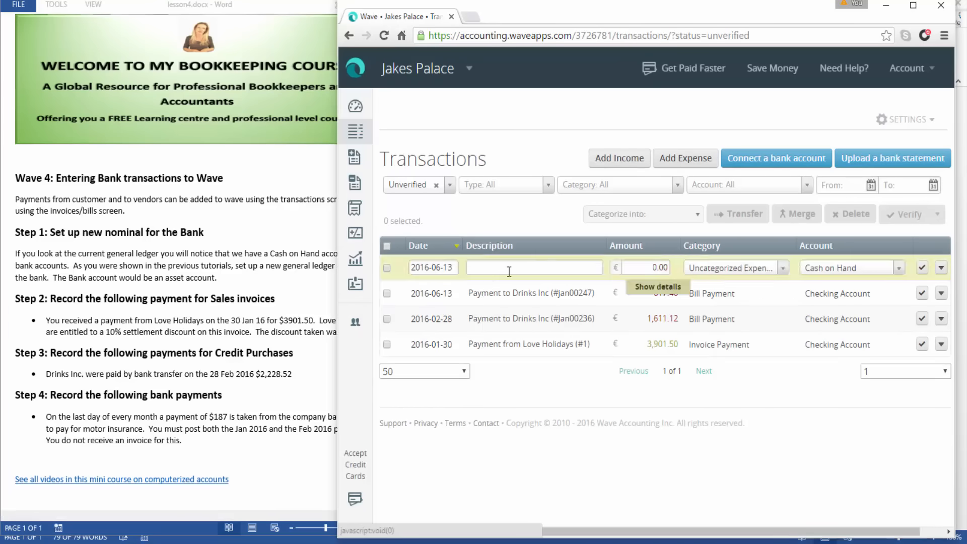
drag(452, 268, 420, 282)
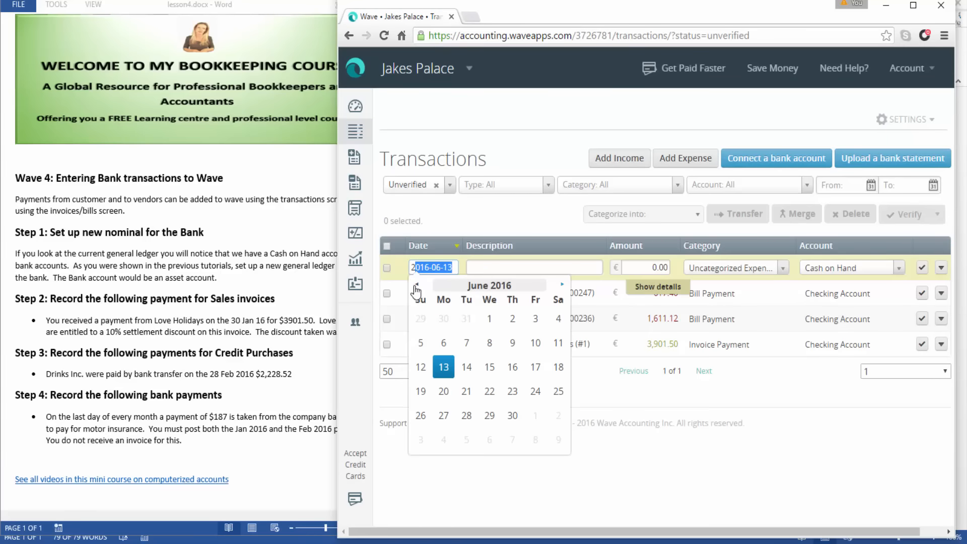
click(417, 284)
click(416, 285)
click(416, 284)
click(417, 285)
click(416, 284)
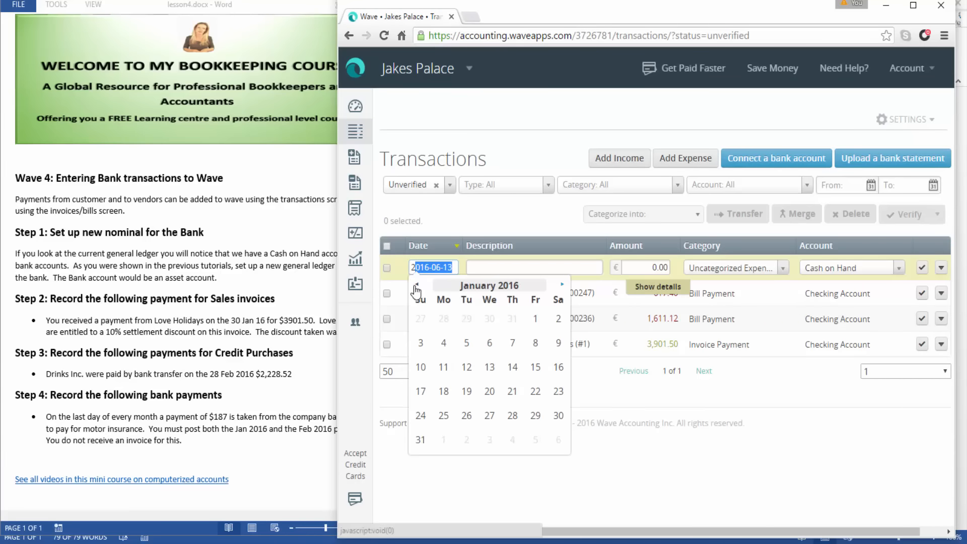
click(420, 439)
- Describe the new expense as "payment for insurance" and set its amount to 187
click(560, 267)
text(payment for insurance)
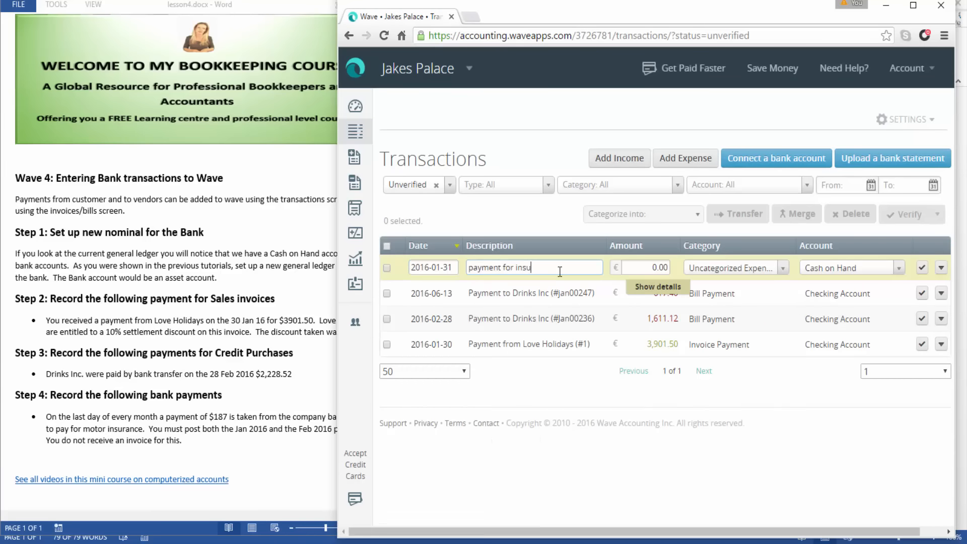
key(Tab)
text(187)
- Categorize the insurance expense as Insurance – Vehicles and assign it to the Checking Account
click(782, 269)
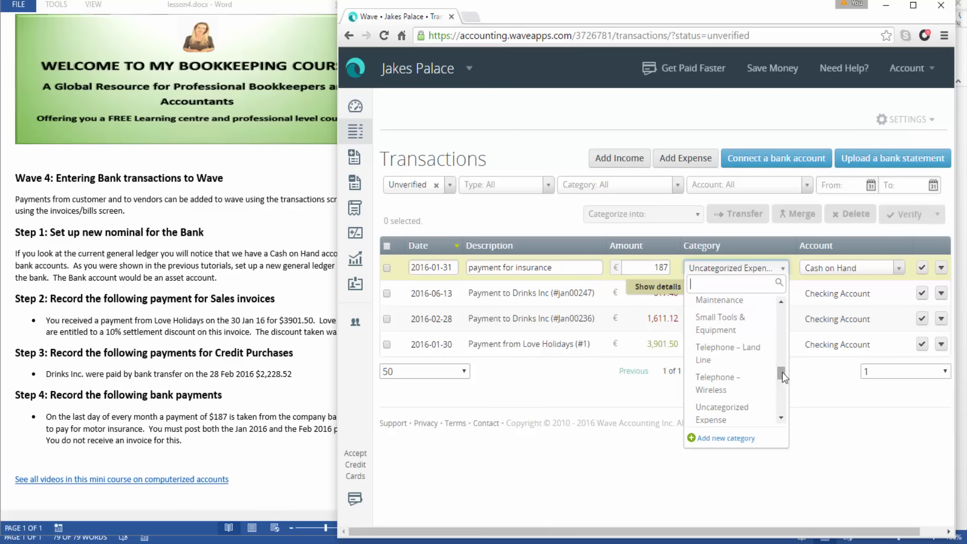
drag(781, 373, 781, 379)
click(897, 268)
click(848, 346)
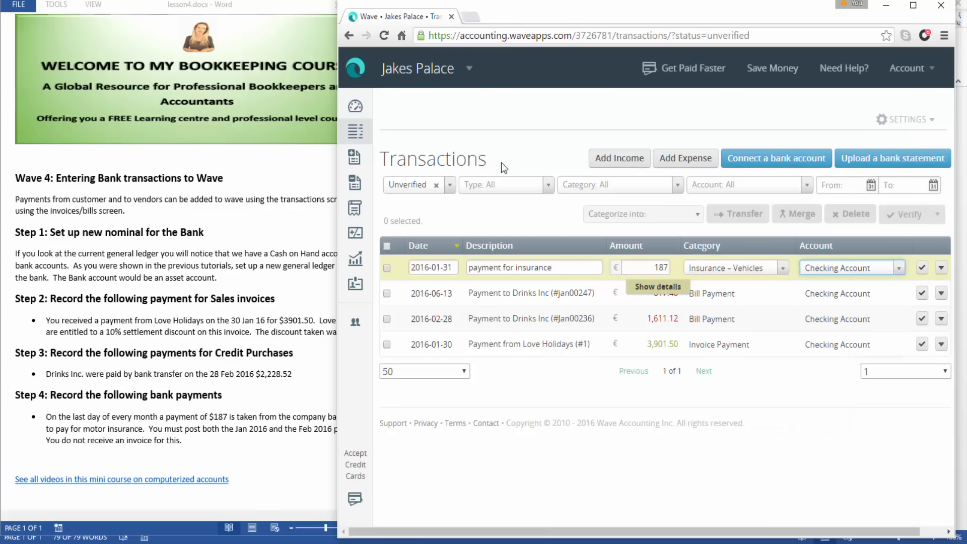
- Add a second expense "payment for insurance" of 187, categorized as Insurance – Vehicles and paid from the Checking Account
click(691, 165)
click(526, 267)
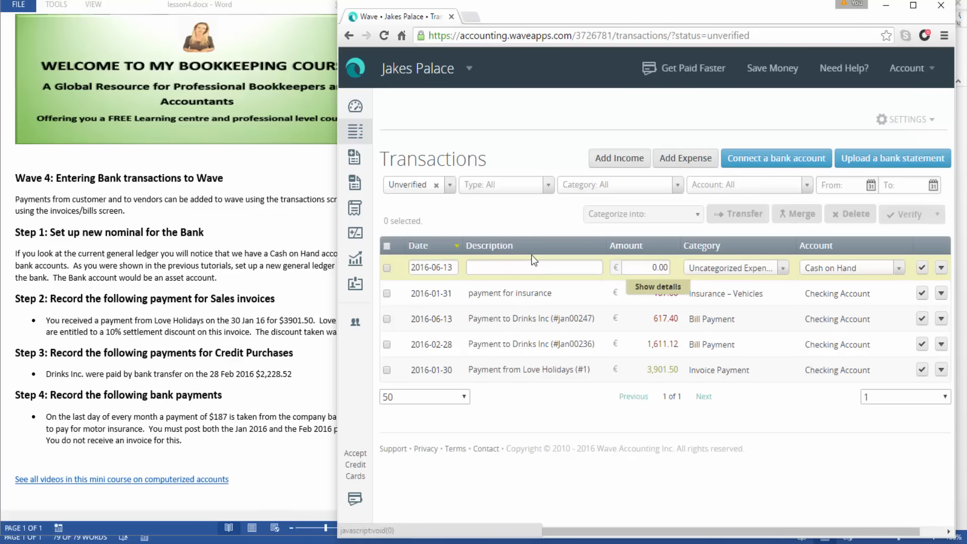
text(payment for insurance)
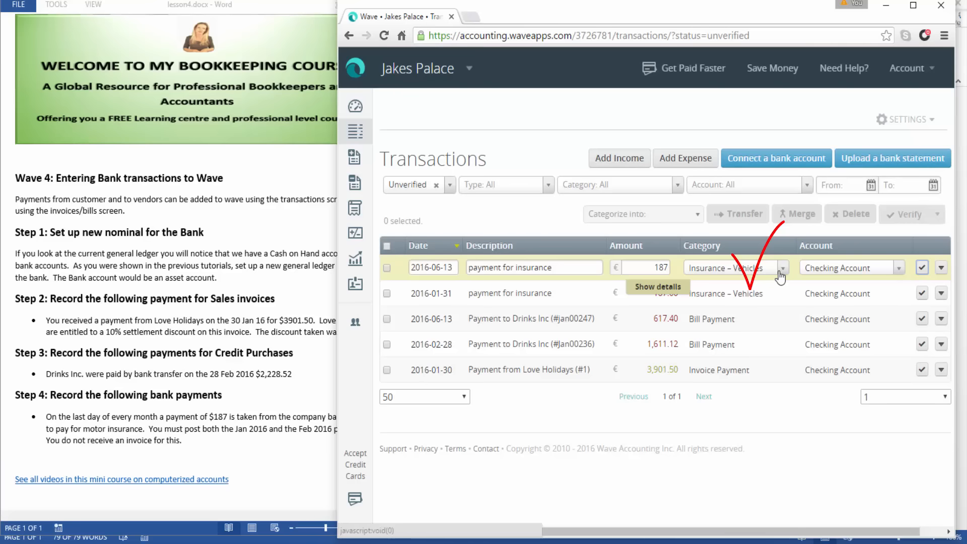
- Review the Balance Sheet report's assets and liabilities, then open the transactions behind its Accounts Payable balance
click(355, 262)
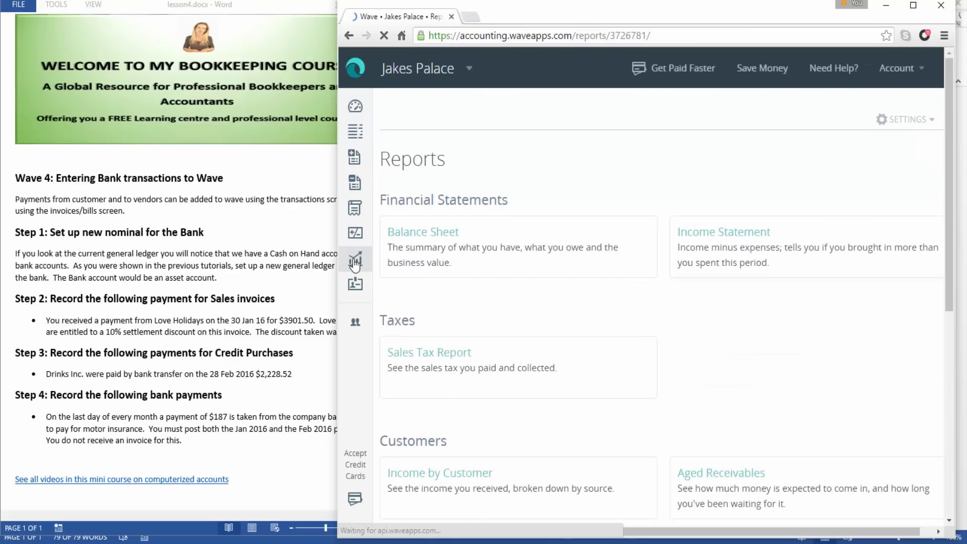
click(437, 232)
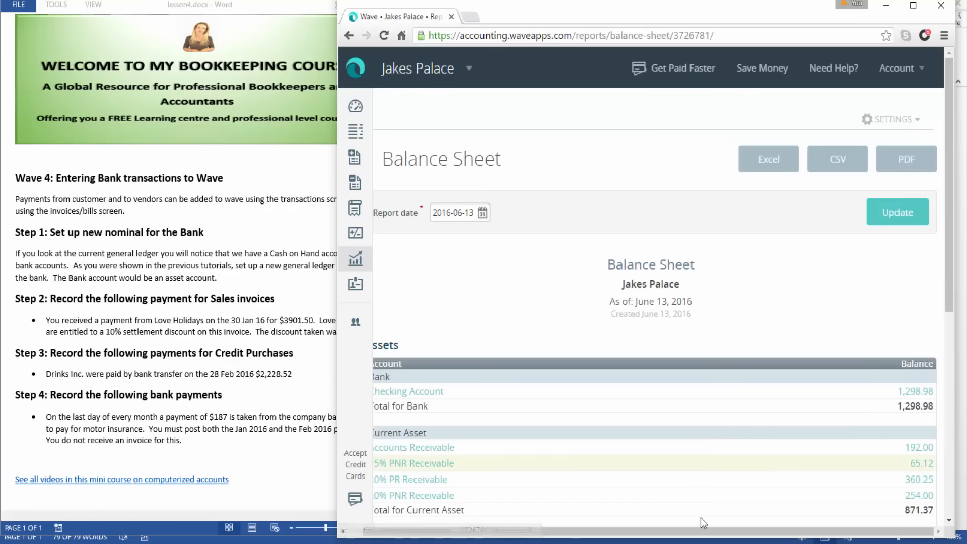
drag(683, 533, 671, 534)
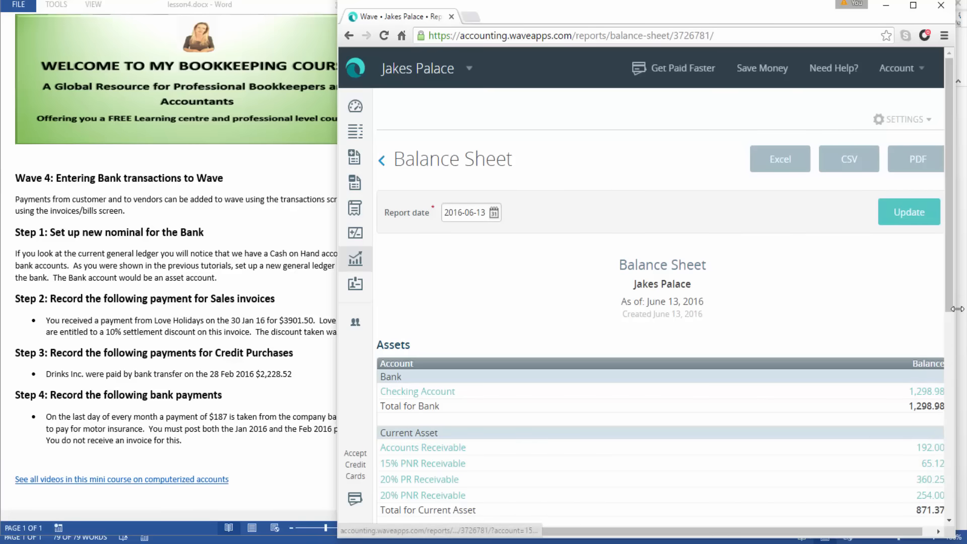
drag(950, 301, 964, 407)
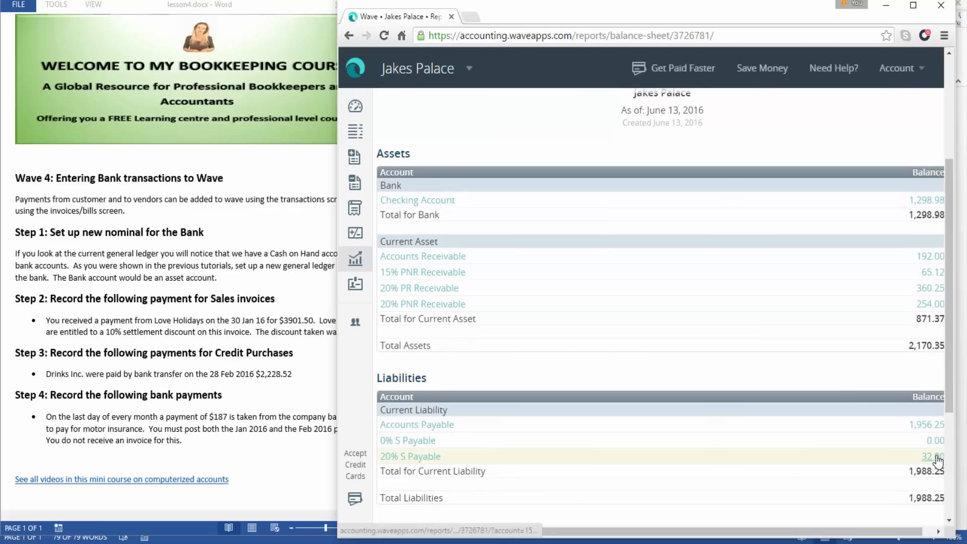
click(443, 429)
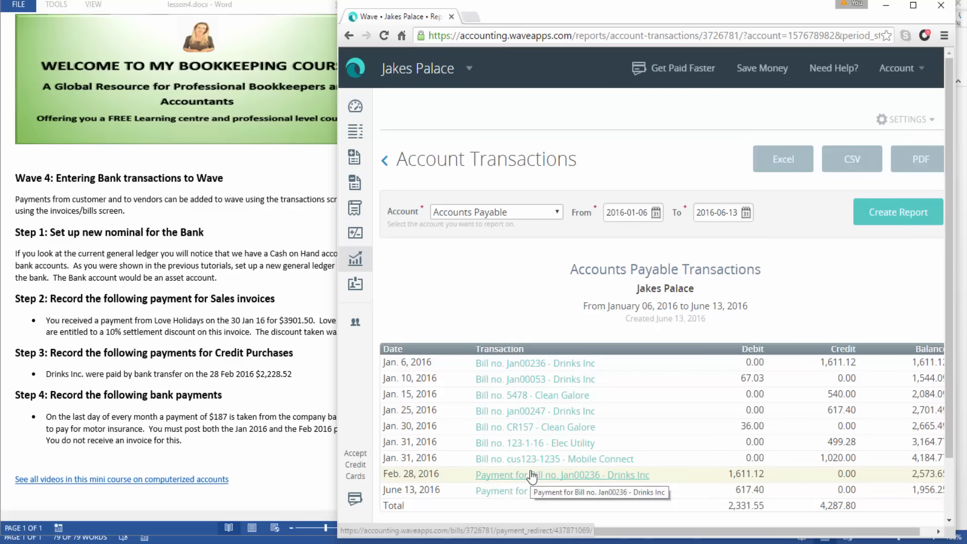
- Open the Aged Payables report to examine the outstanding vendor balances
click(355, 259)
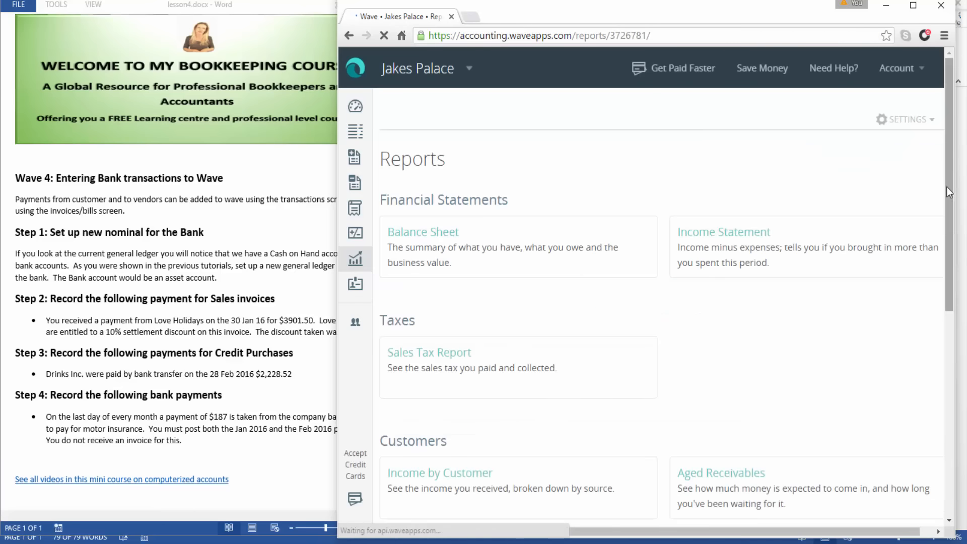
drag(947, 186, 951, 281)
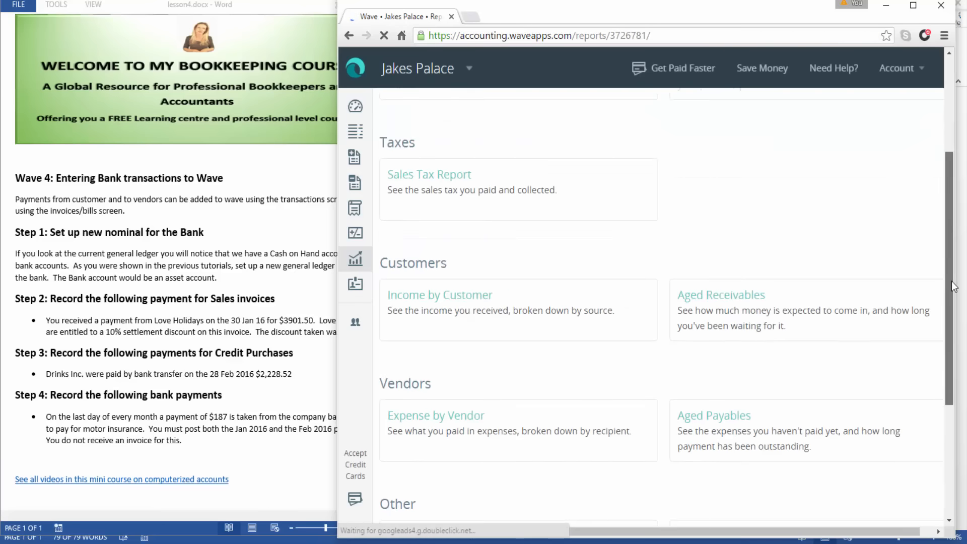
click(694, 428)
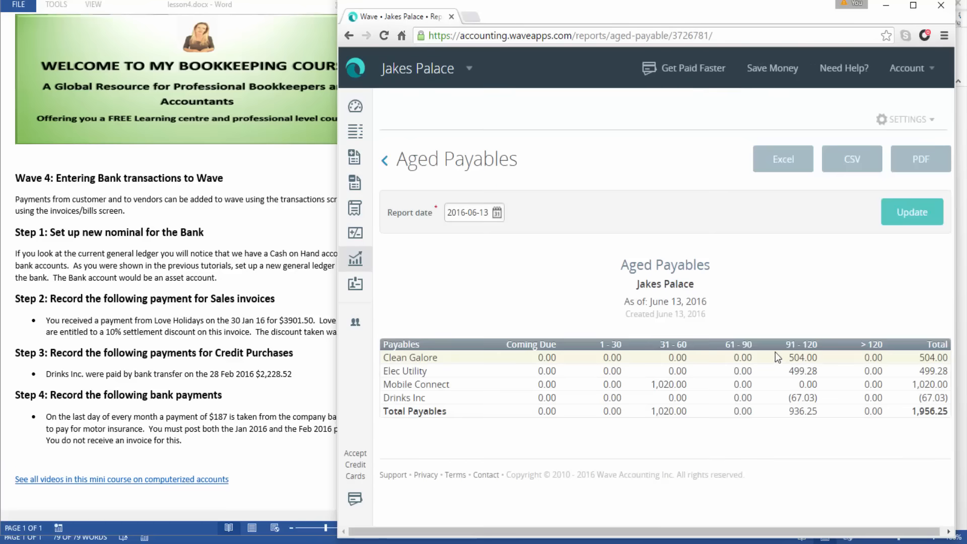